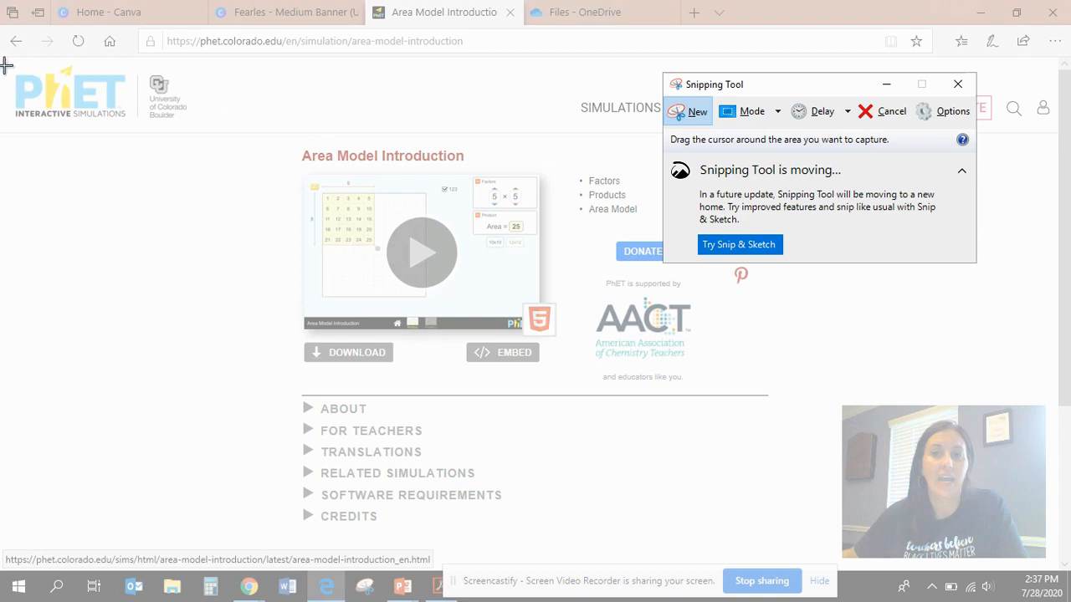
- Snip the PhET logo from the web page, paste it into the Presentation4 slide in PowerPoint and place it on the bookshelf beside the books
{"action": "left_click_drag", "start_coordinate": [6, 58], "coordinate": [132, 127]}
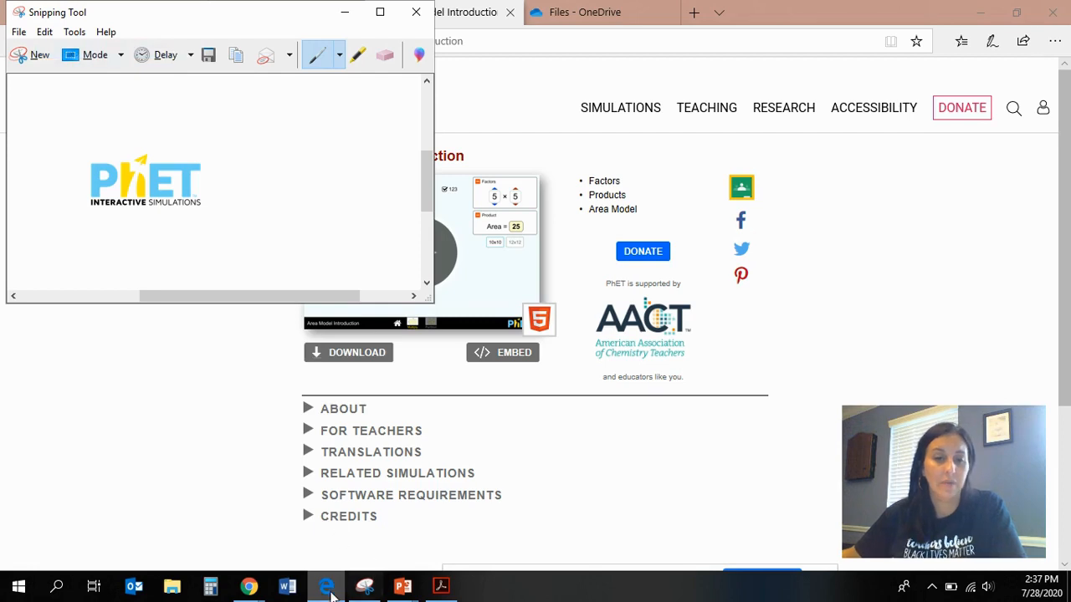
{"action": "left_click", "coordinate": [404, 588]}
{"action": "left_click", "coordinate": [468, 526]}
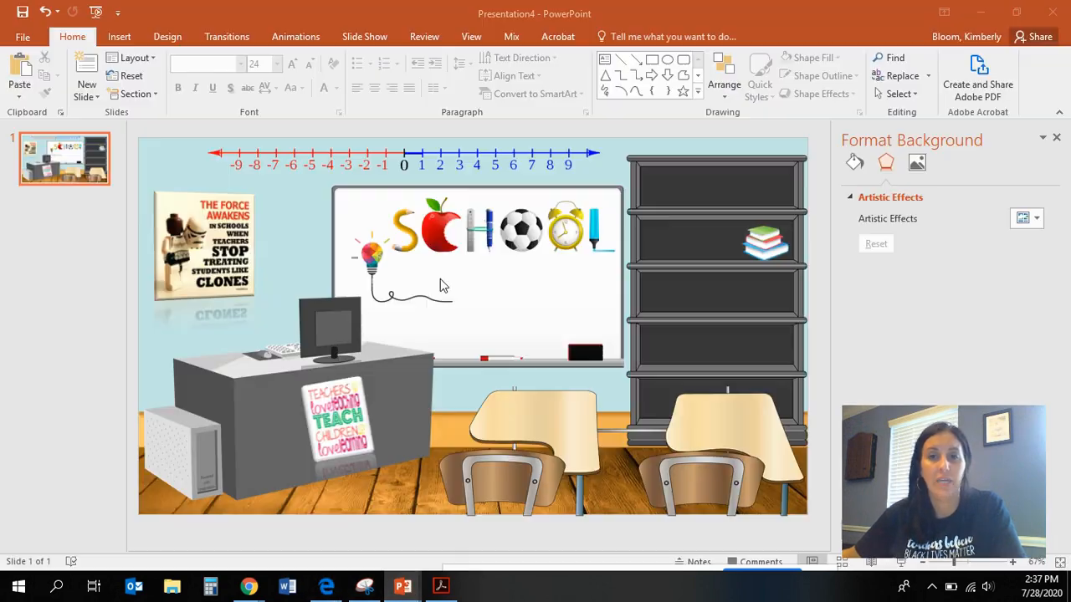
{"action": "left_click", "coordinate": [20, 74]}
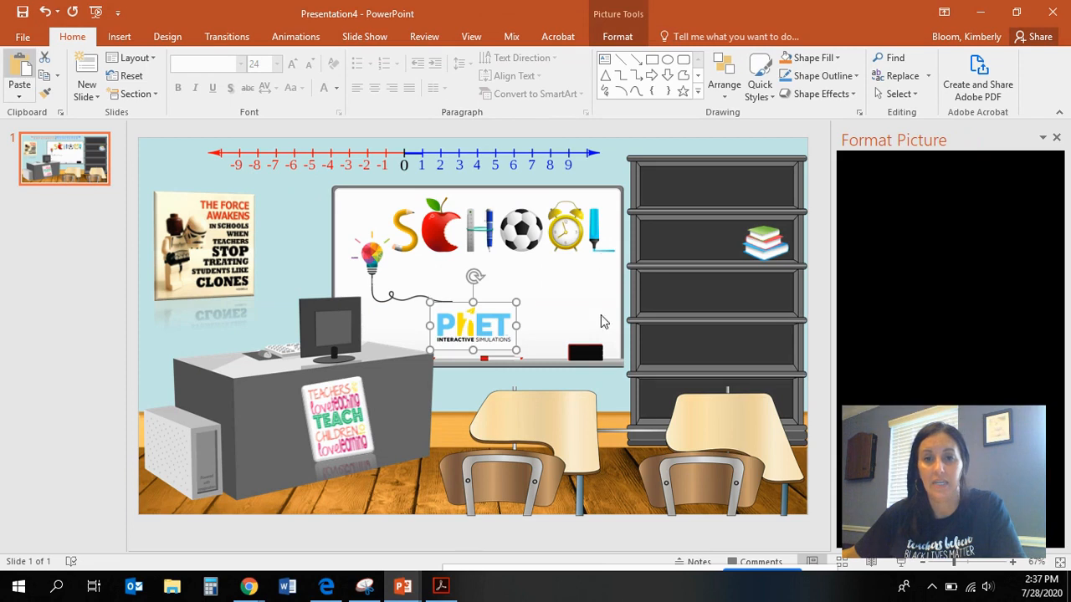
{"action": "left_click_drag", "start_coordinate": [481, 333], "coordinate": [694, 243]}
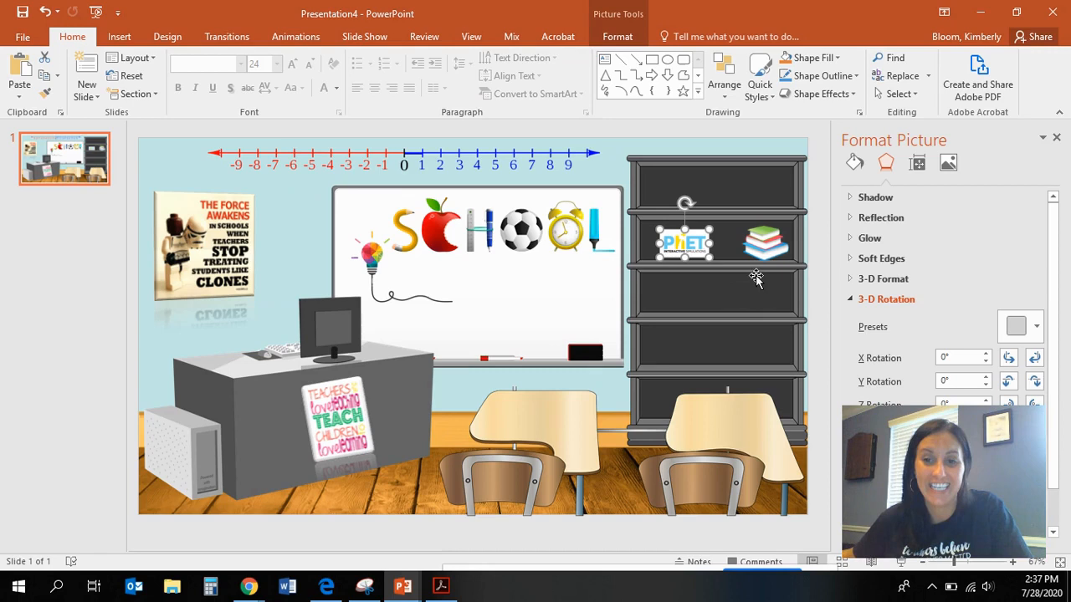
- Switch to the browser and copy the web address of the PhET Area Model Introduction page
{"action": "left_click", "coordinate": [326, 586]}
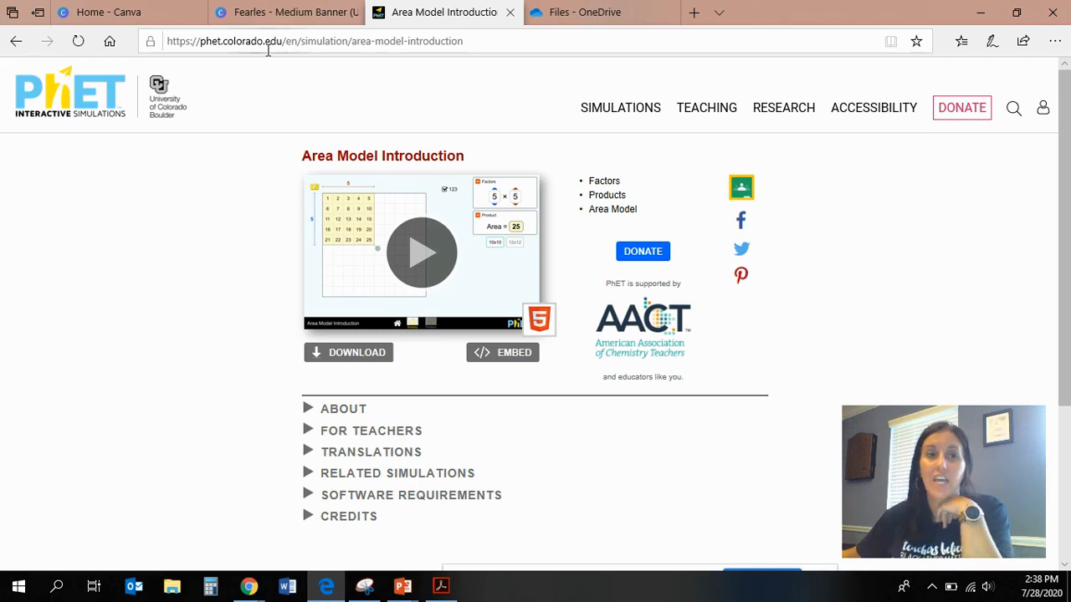
{"action": "left_click", "coordinate": [268, 42]}
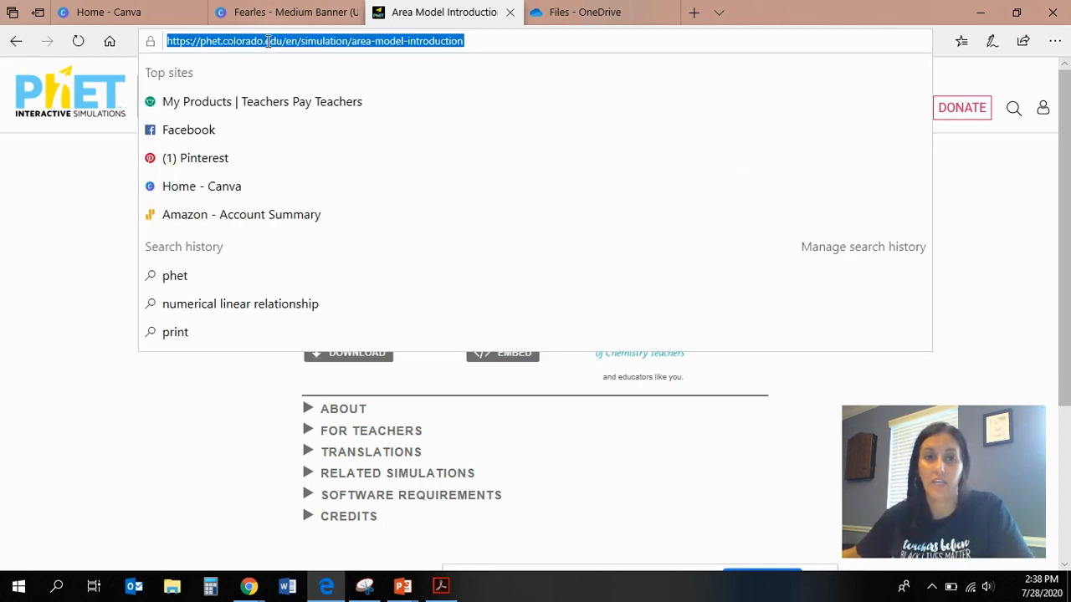
{"action": "right_click", "coordinate": [269, 44]}
{"action": "left_click", "coordinate": [258, 84]}
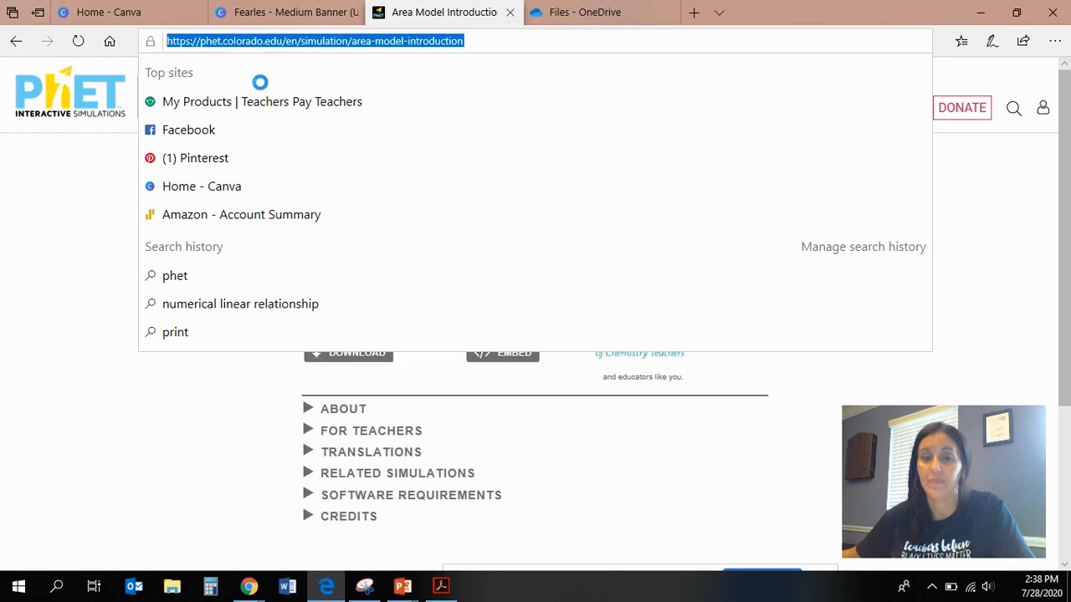
- Return to Presentation4 in PowerPoint and hyperlink the PhET logo to the copied web address
{"action": "left_click", "coordinate": [405, 588]}
{"action": "left_click", "coordinate": [469, 513]}
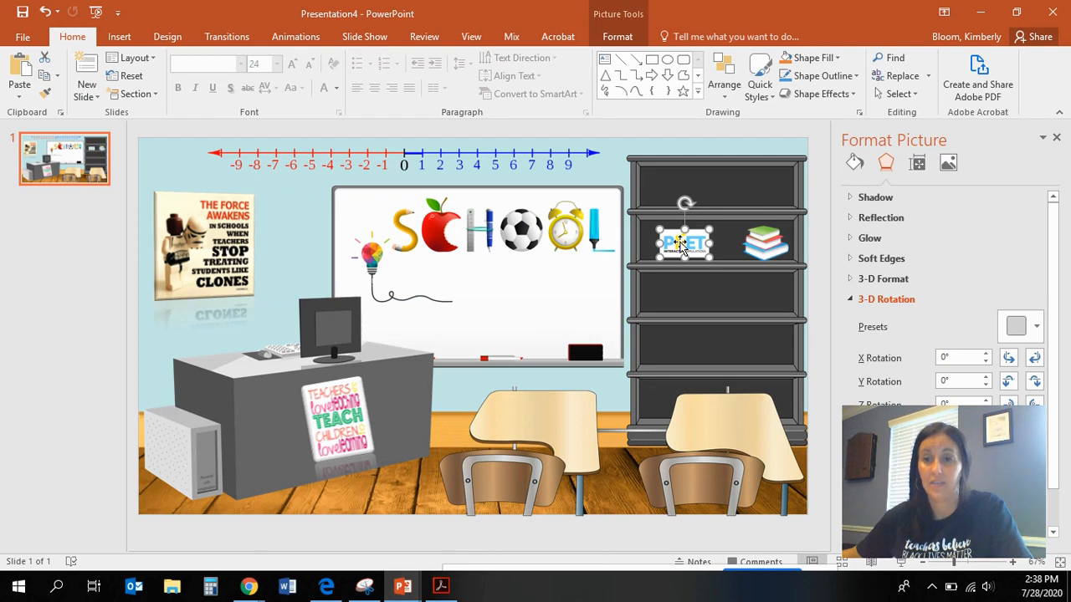
{"action": "left_click", "coordinate": [120, 40]}
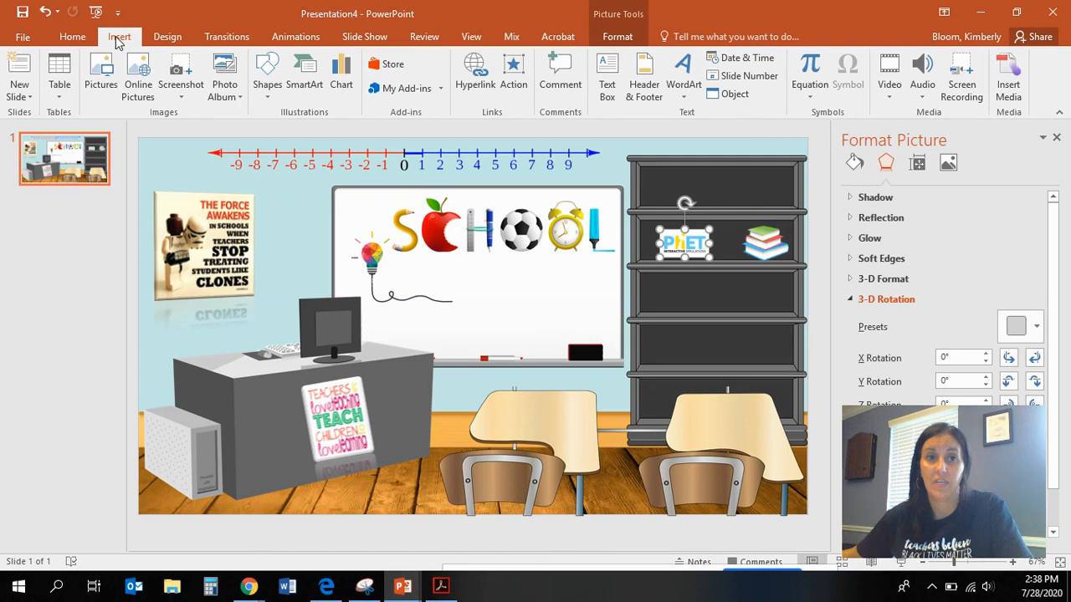
{"action": "left_click", "coordinate": [476, 83]}
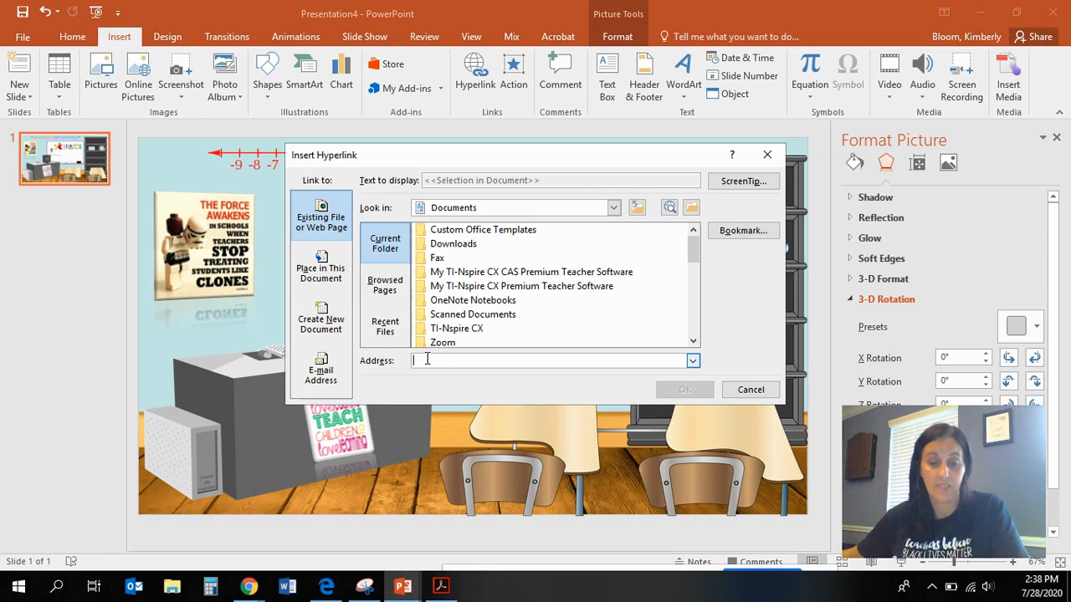
{"action": "key", "text": "ctrl+v"}
{"action": "left_click", "coordinate": [674, 391]}
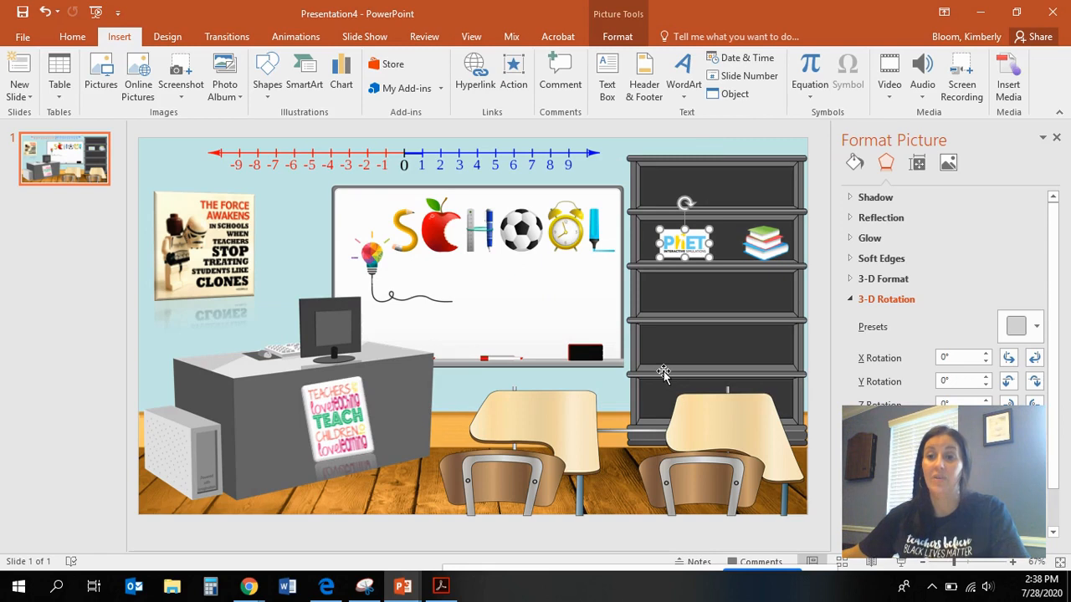
- Run the slide show to test the PhET logo's link, and return to editing Presentation4
{"action": "mouse_move", "coordinate": [908, 446]}
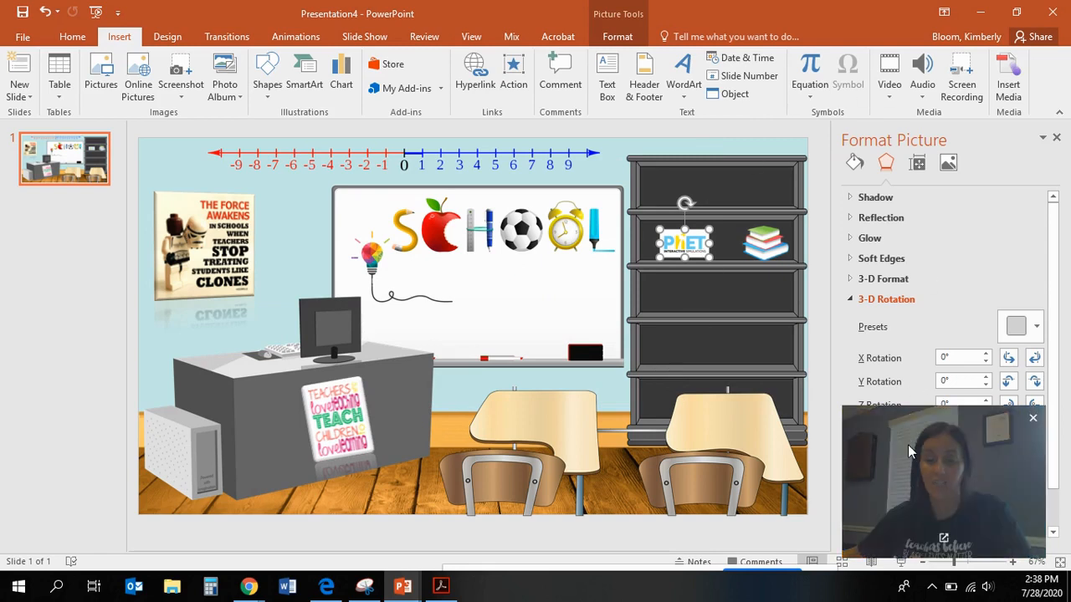
{"action": "left_click_drag", "start_coordinate": [888, 448], "coordinate": [85, 435]}
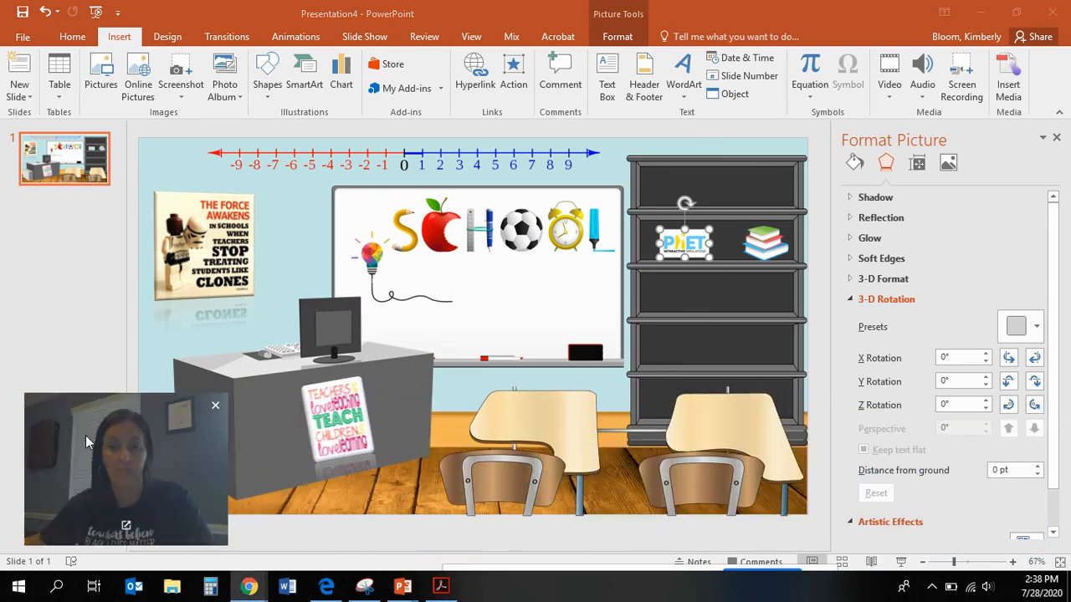
{"action": "left_click", "coordinate": [900, 562]}
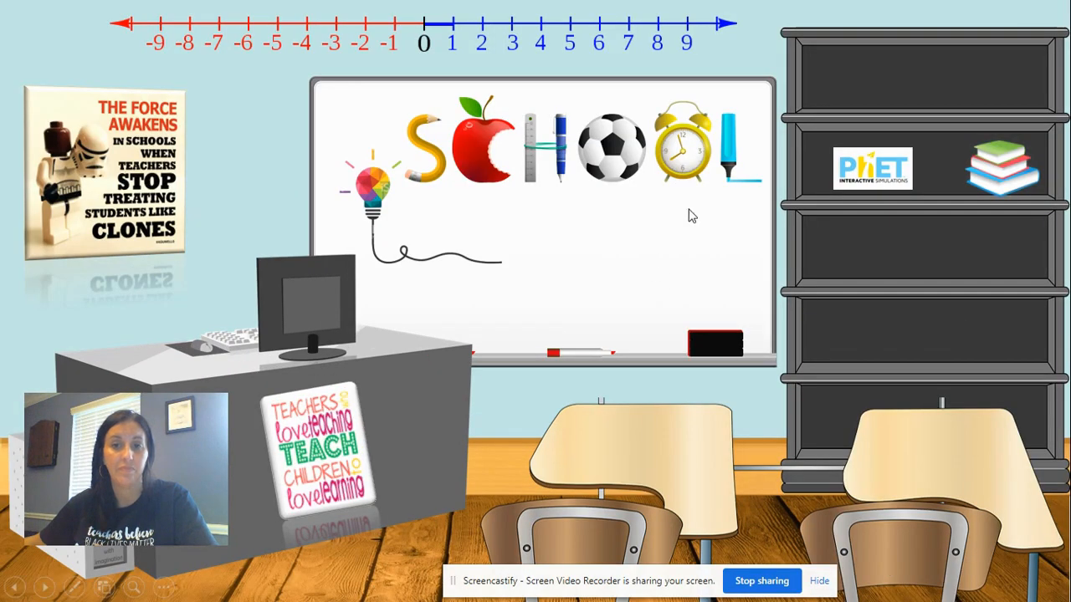
{"action": "left_click", "coordinate": [877, 171]}
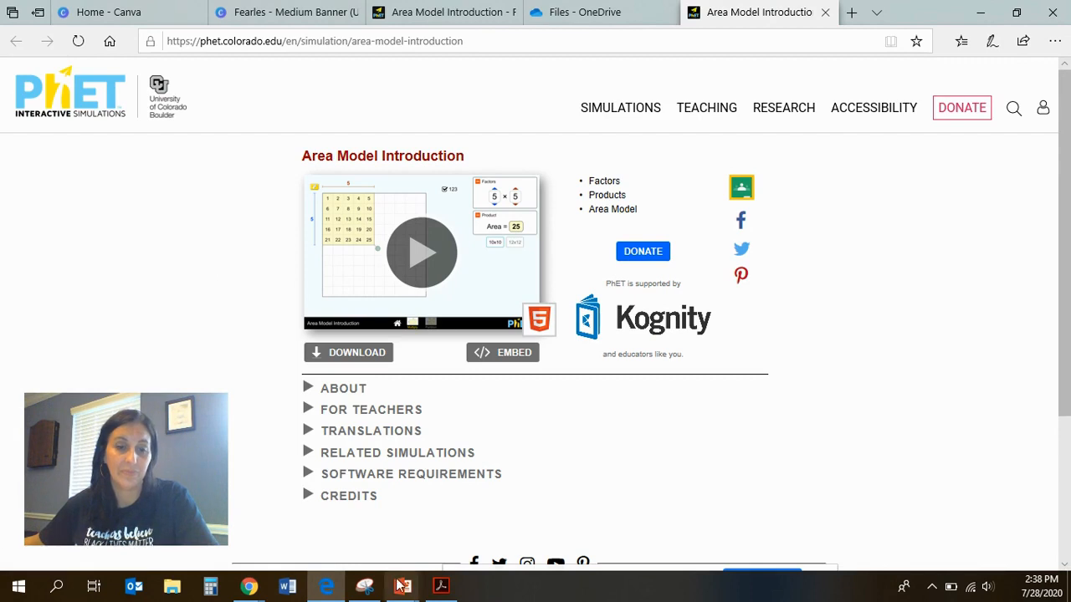
{"action": "mouse_move", "coordinate": [410, 591]}
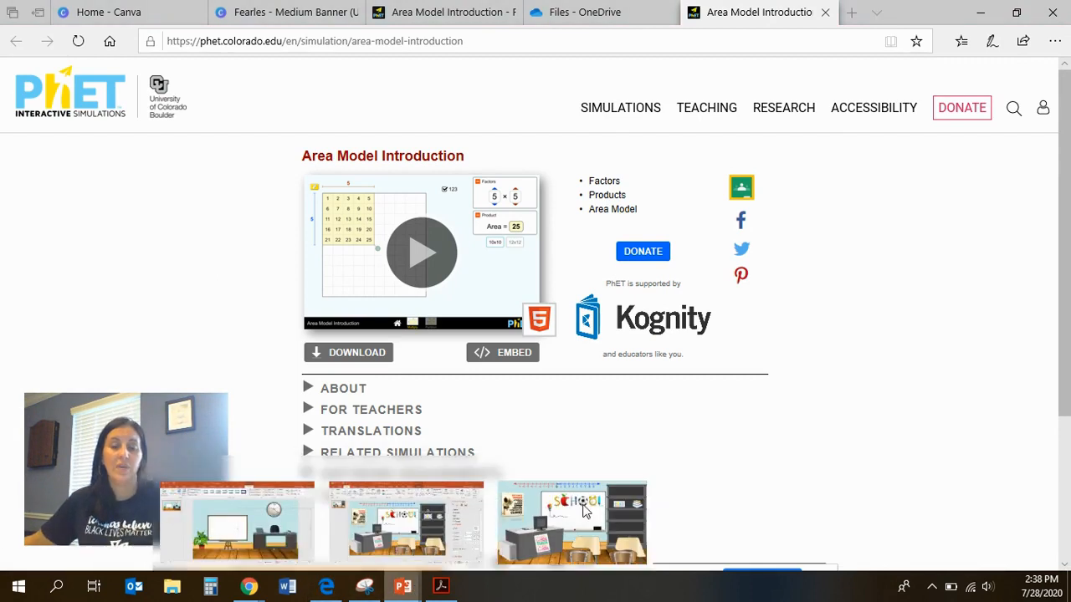
{"action": "left_click", "coordinate": [573, 527]}
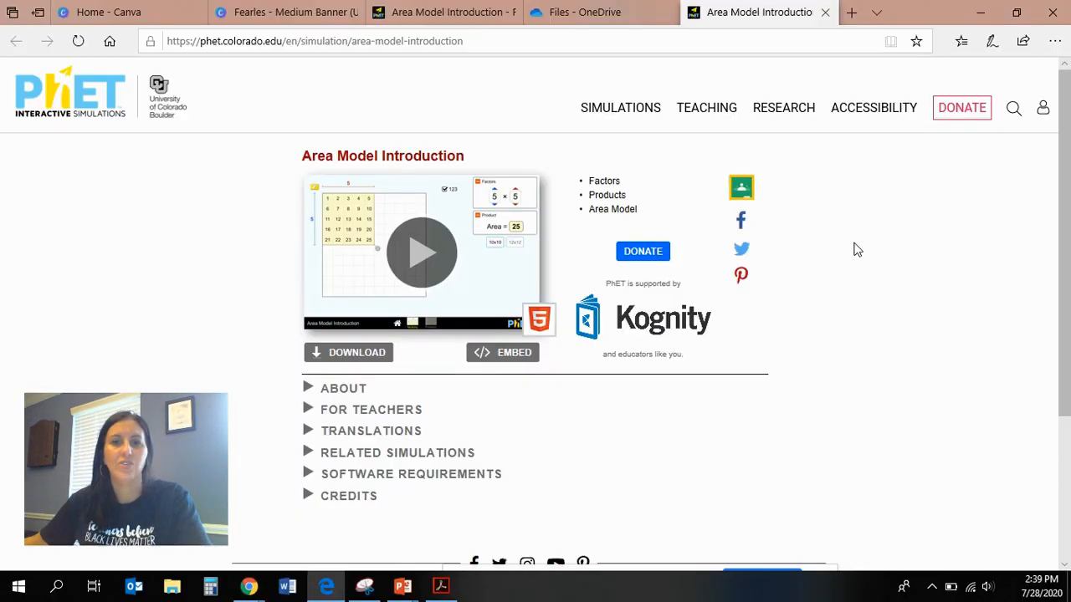
{"action": "mouse_move", "coordinate": [402, 586]}
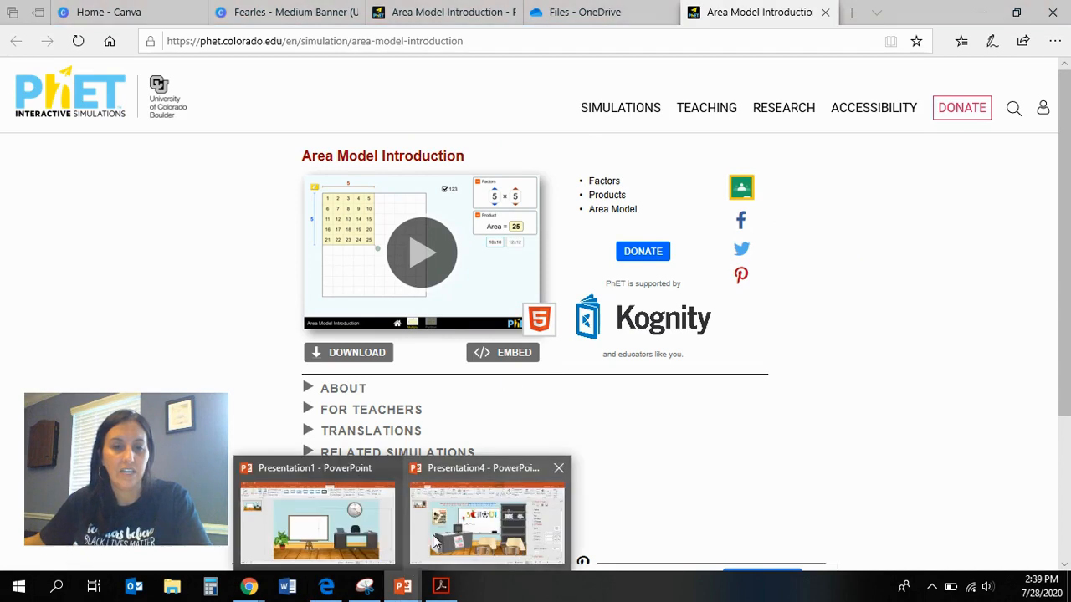
{"action": "left_click", "coordinate": [484, 514]}
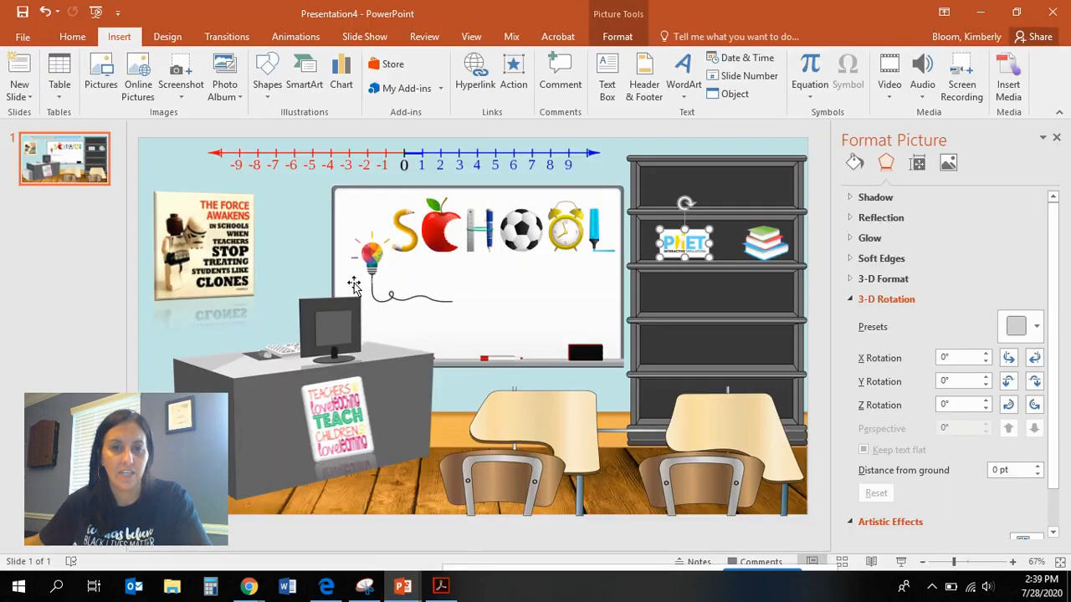
- Hyperlink the SCHOOL picture on the whiteboard to the existing file Let's Explore 1.pptx in Documents
{"action": "left_click", "coordinate": [464, 241]}
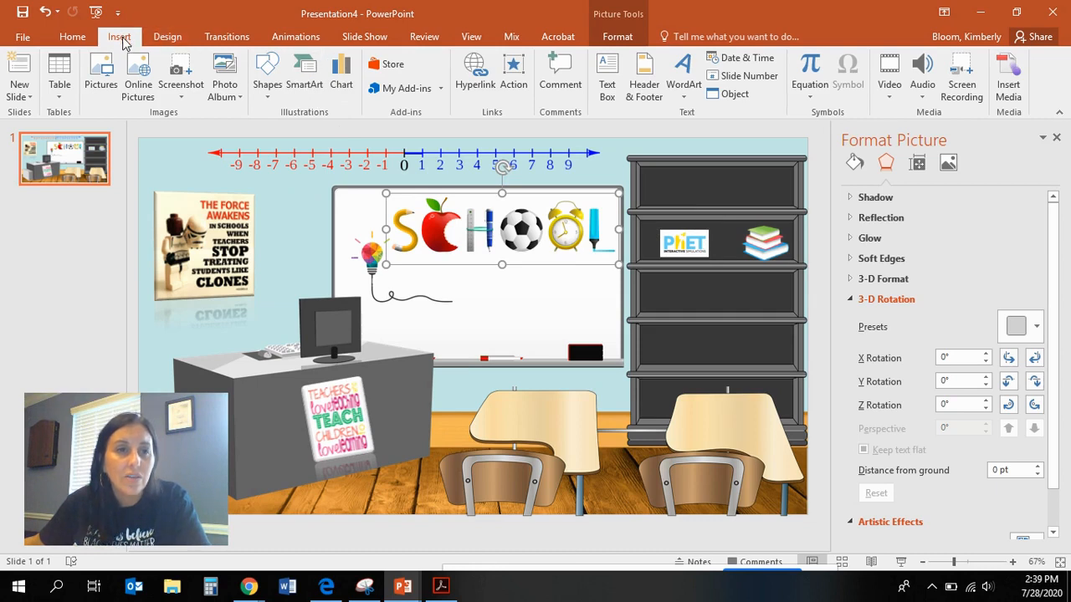
{"action": "left_click", "coordinate": [476, 75]}
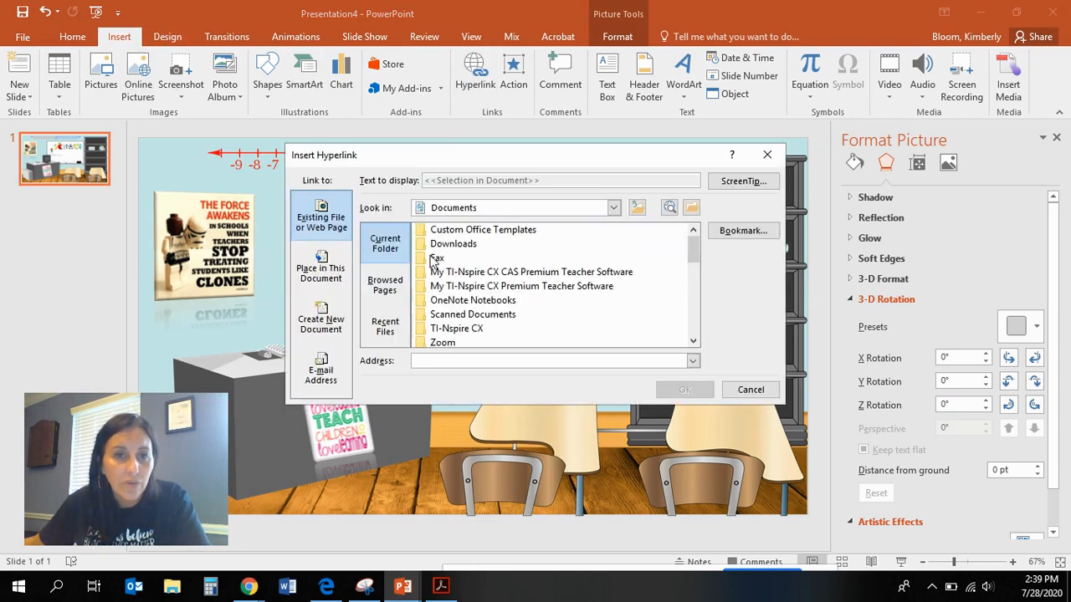
{"action": "scroll", "coordinate": [466, 311], "scroll_direction": "down", "scroll_amount": 3}
{"action": "scroll", "coordinate": [484, 318], "scroll_direction": "down", "scroll_amount": 1}
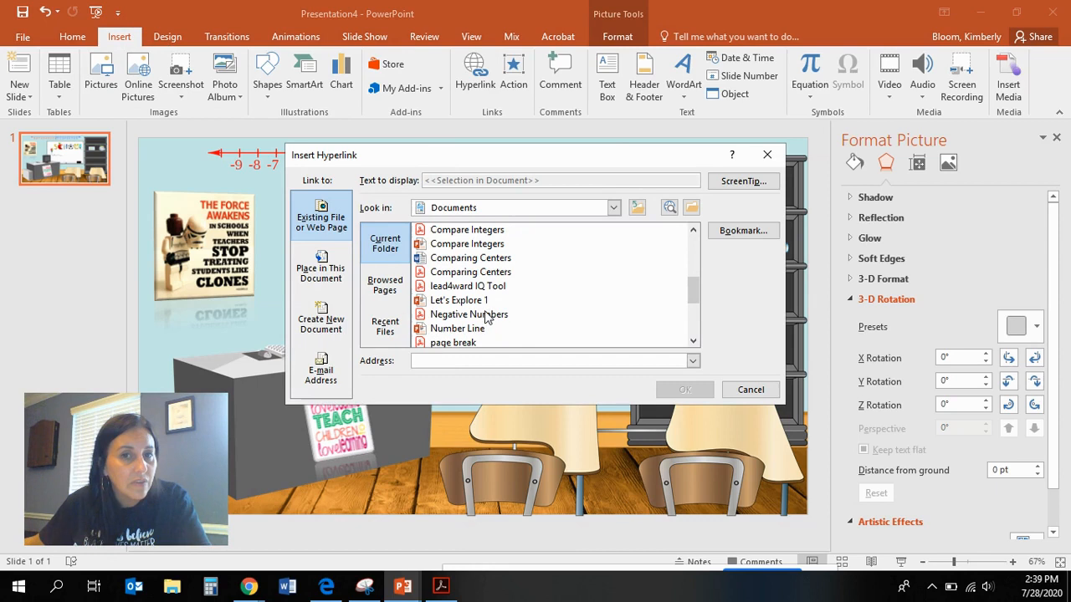
{"action": "left_click", "coordinate": [474, 302]}
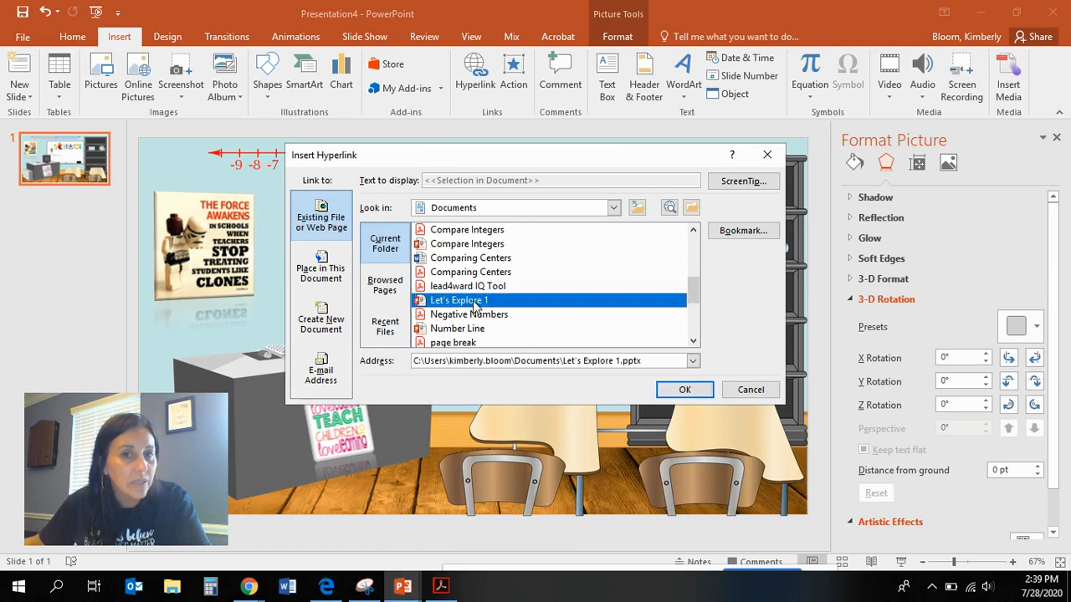
{"action": "left_click", "coordinate": [684, 389]}
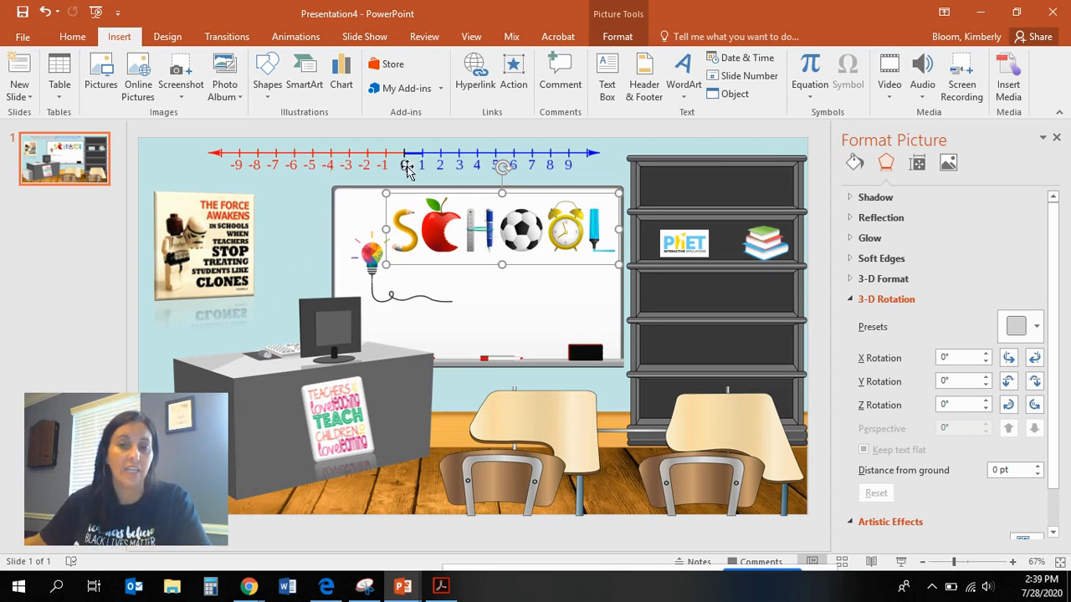
- Switch to the browser and bring up the Fearles banner design in Canva
{"action": "left_click", "coordinate": [770, 242]}
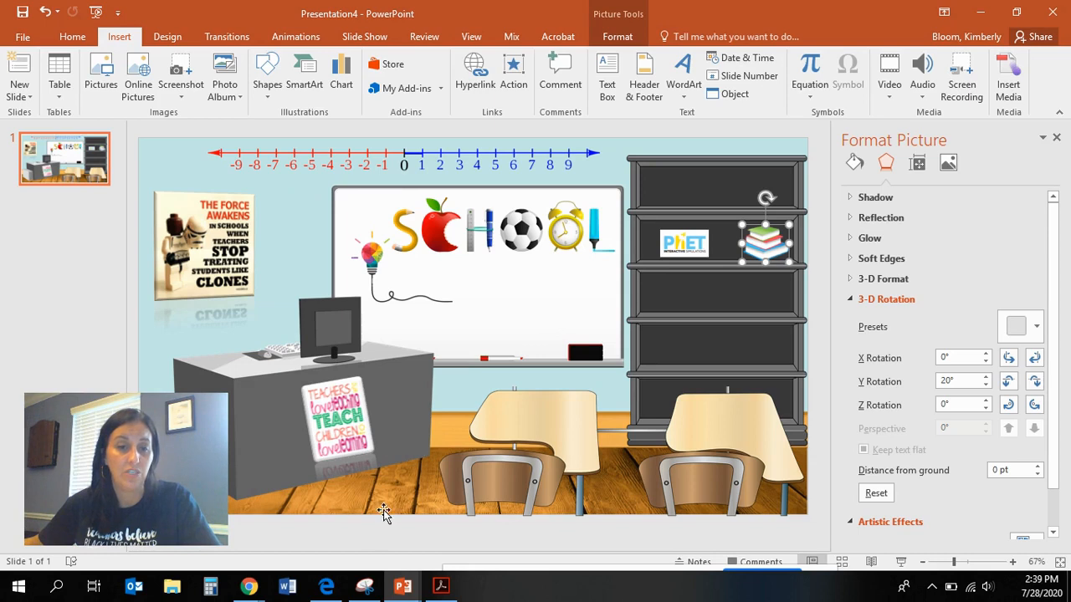
{"action": "left_click", "coordinate": [326, 586]}
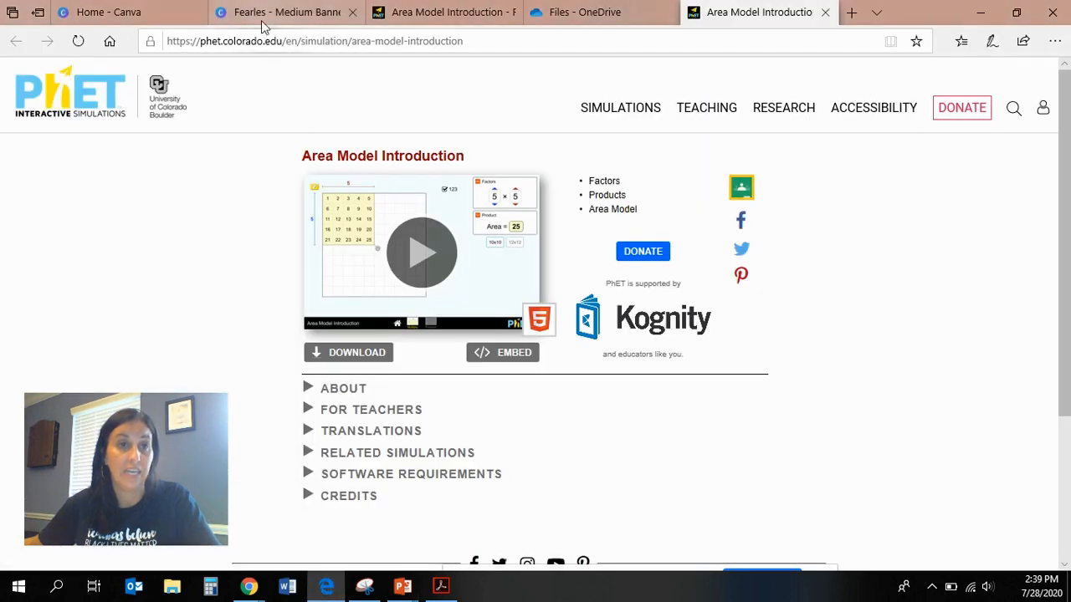
{"action": "left_click", "coordinate": [135, 15]}
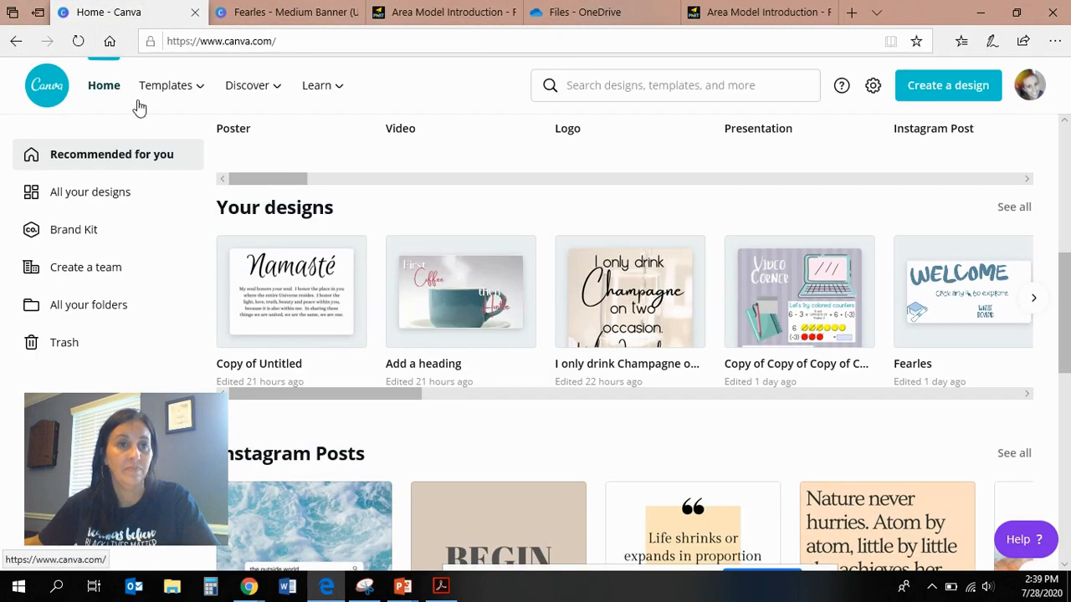
{"action": "mouse_move", "coordinate": [150, 86]}
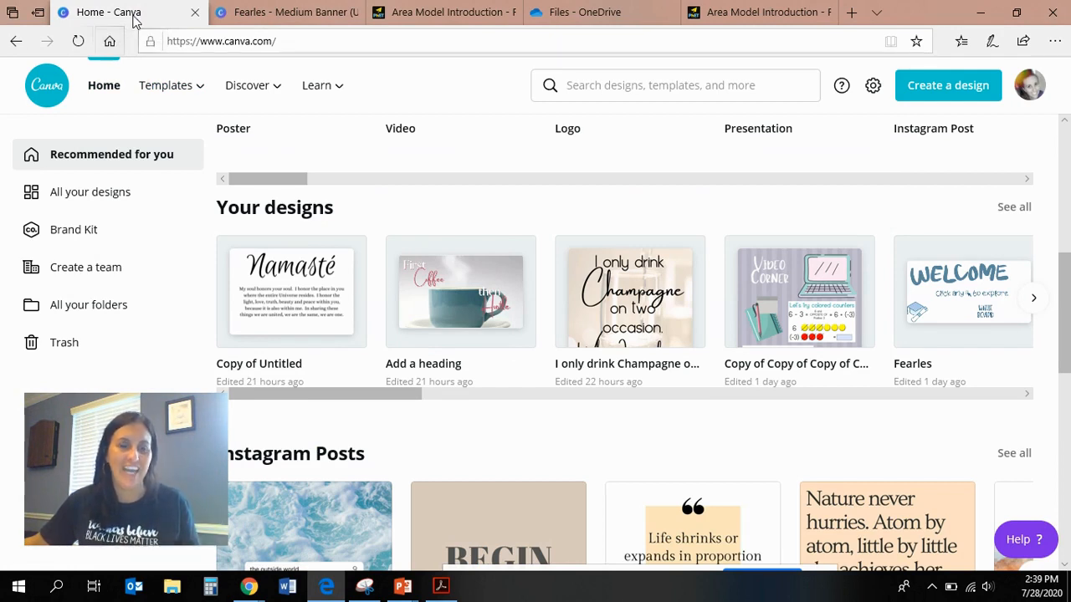
{"action": "left_click", "coordinate": [280, 11]}
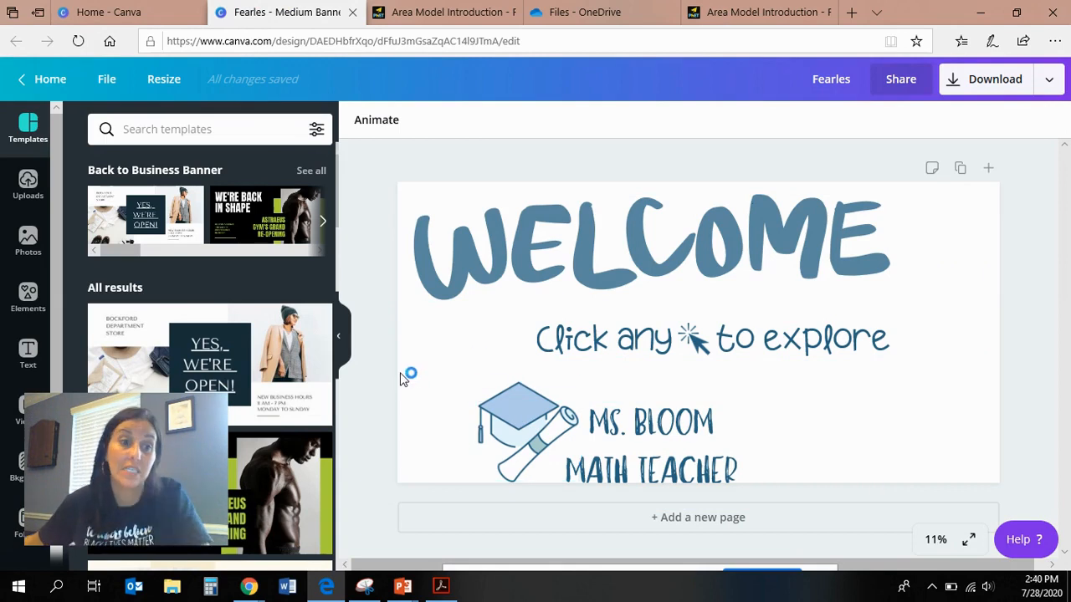
- Use Snipping Tool to capture the graduation cap with the teacher's name and Math Teacher title from the banner, and copy the snip
{"action": "left_click", "coordinate": [364, 585]}
{"action": "left_click", "coordinate": [45, 32]}
{"action": "left_click", "coordinate": [62, 47]}
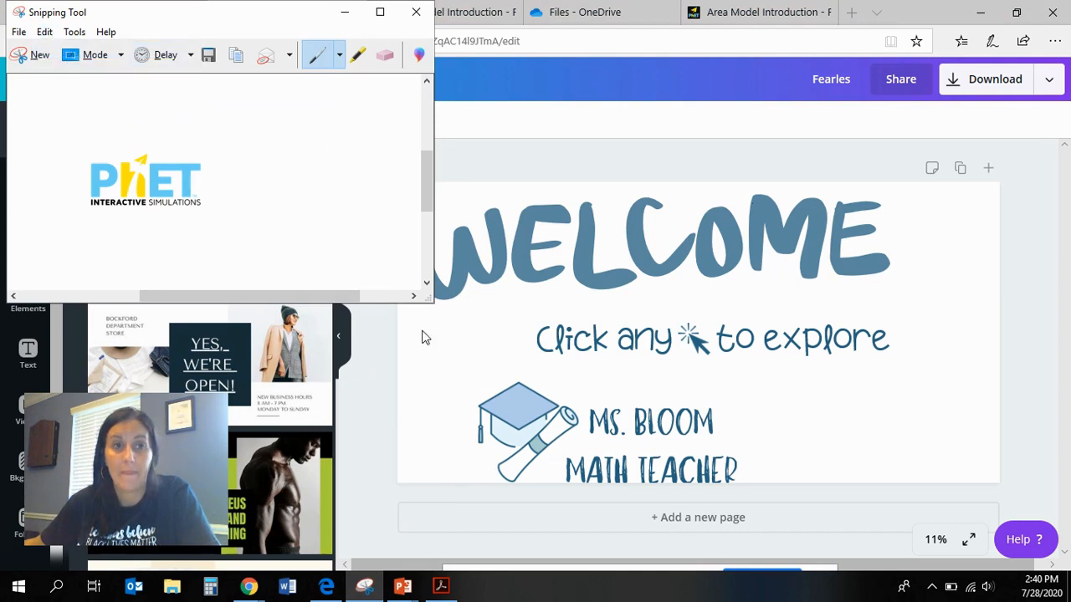
{"action": "left_click", "coordinate": [33, 55]}
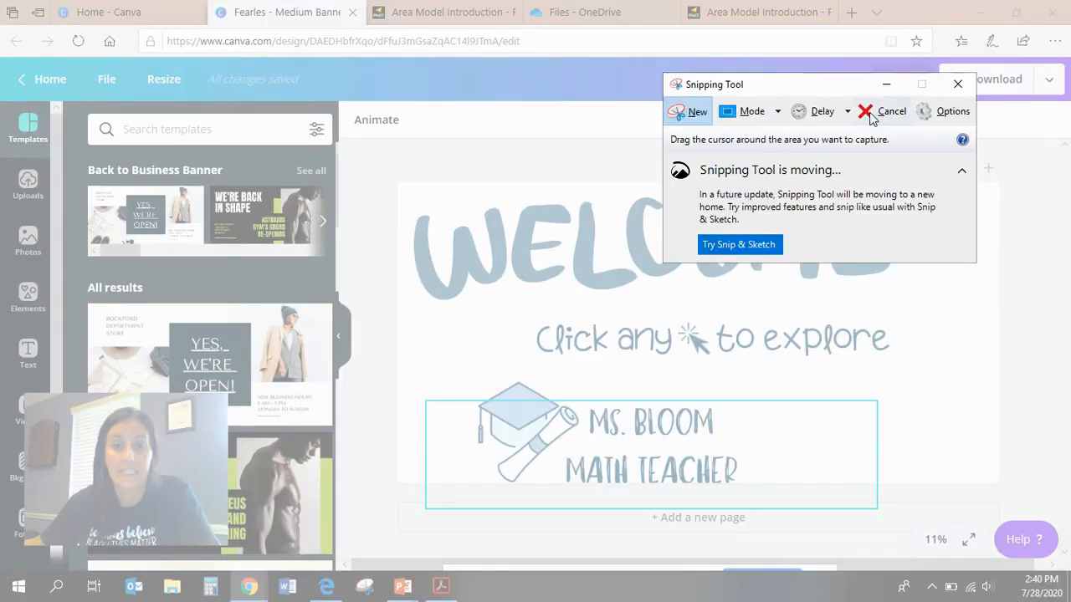
{"action": "left_click", "coordinate": [872, 113]}
{"action": "left_click", "coordinate": [692, 112]}
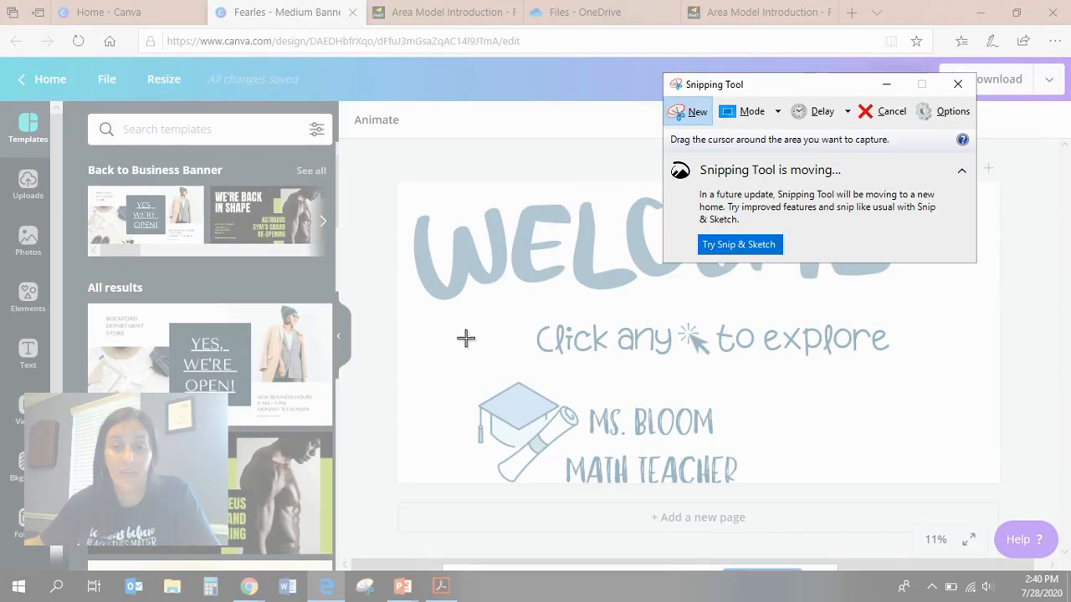
{"action": "left_click_drag", "start_coordinate": [463, 358], "coordinate": [742, 485]}
{"action": "left_click", "coordinate": [426, 233]}
{"action": "left_click", "coordinate": [443, 251]}
- Switch to Presentation4 in PowerPoint, paste the graduation cap snip onto the slide and start cropping it
{"action": "left_click", "coordinate": [402, 586]}
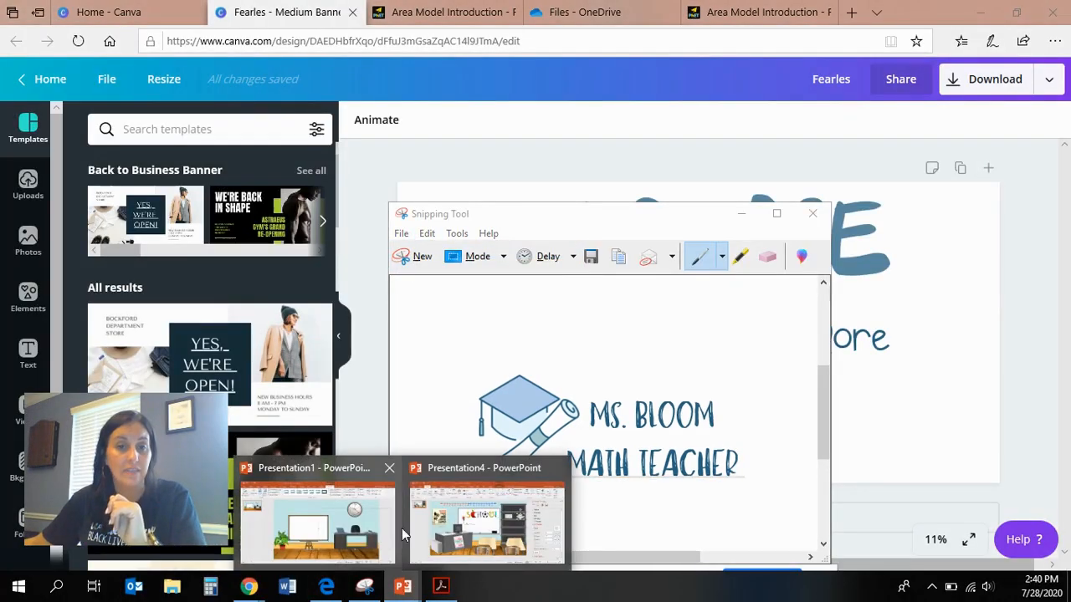
{"action": "left_click", "coordinate": [452, 529]}
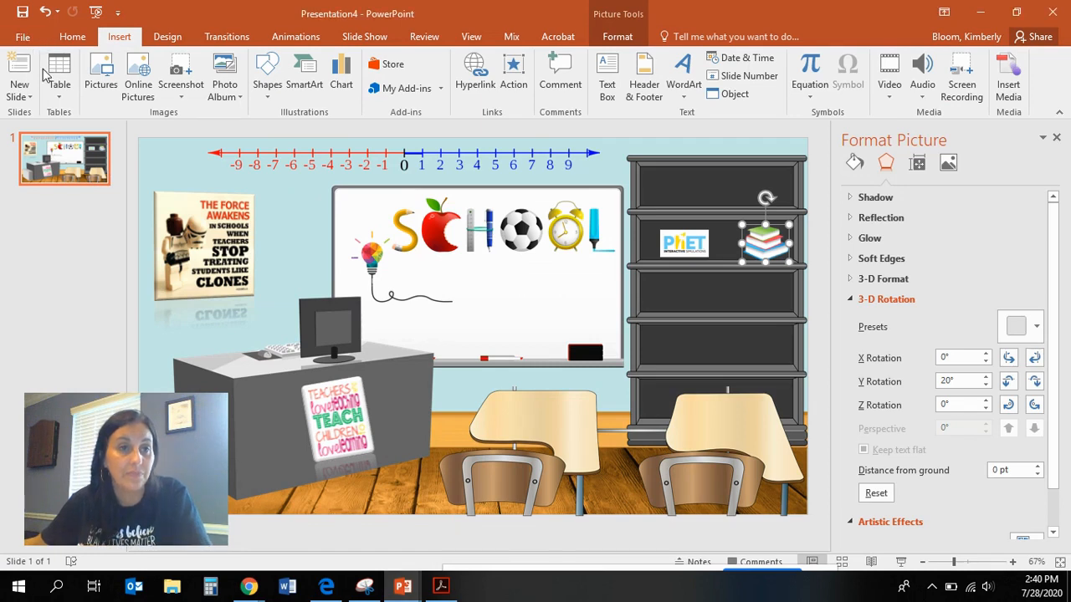
{"action": "left_click", "coordinate": [22, 36]}
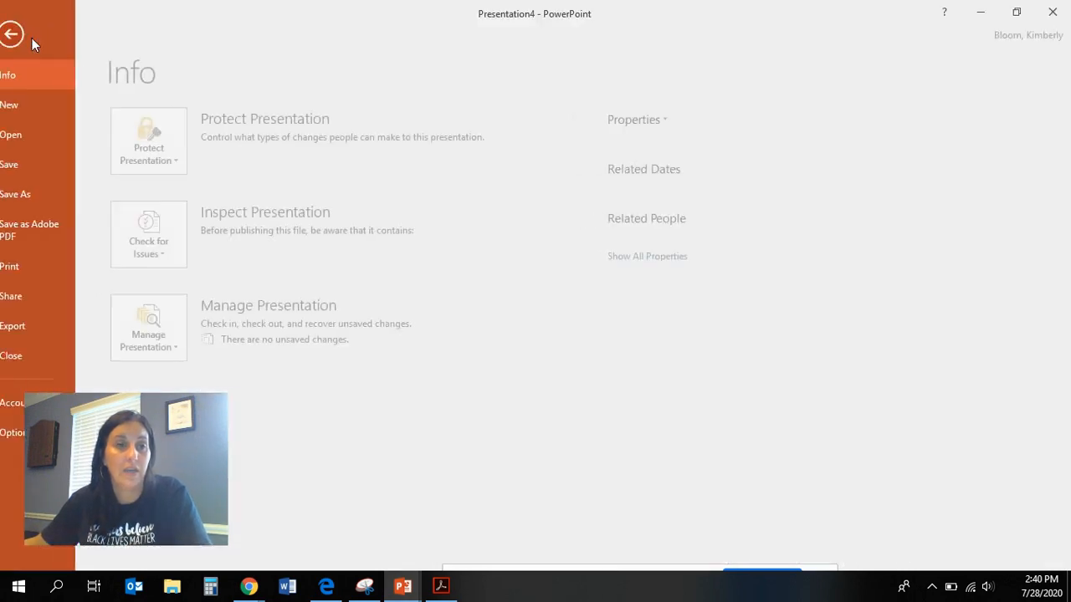
{"action": "key", "text": "Escape"}
{"action": "left_click", "coordinate": [20, 72]}
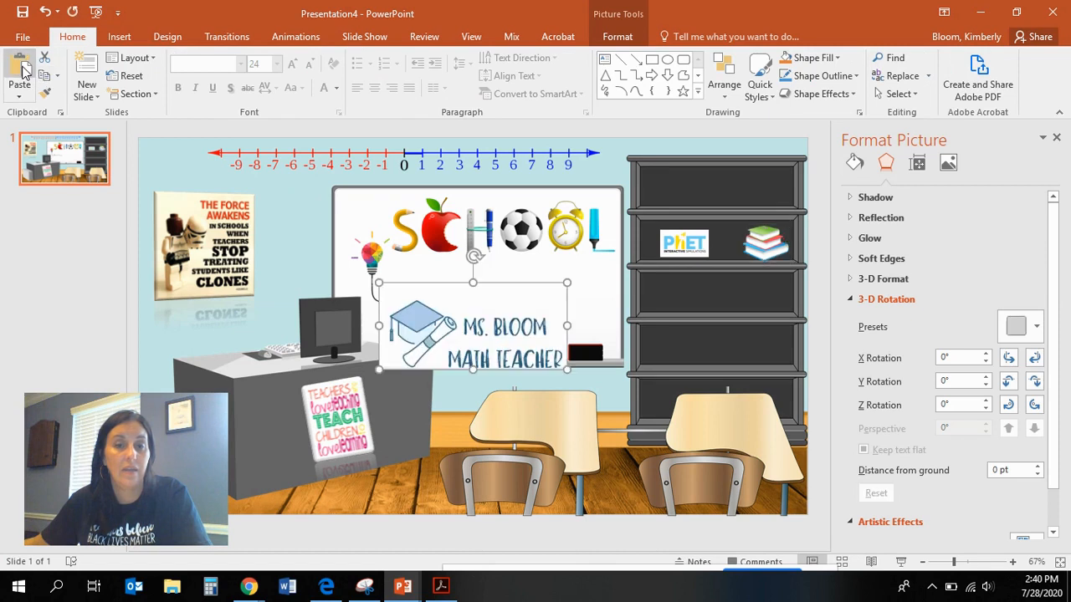
{"action": "double_click", "coordinate": [518, 327]}
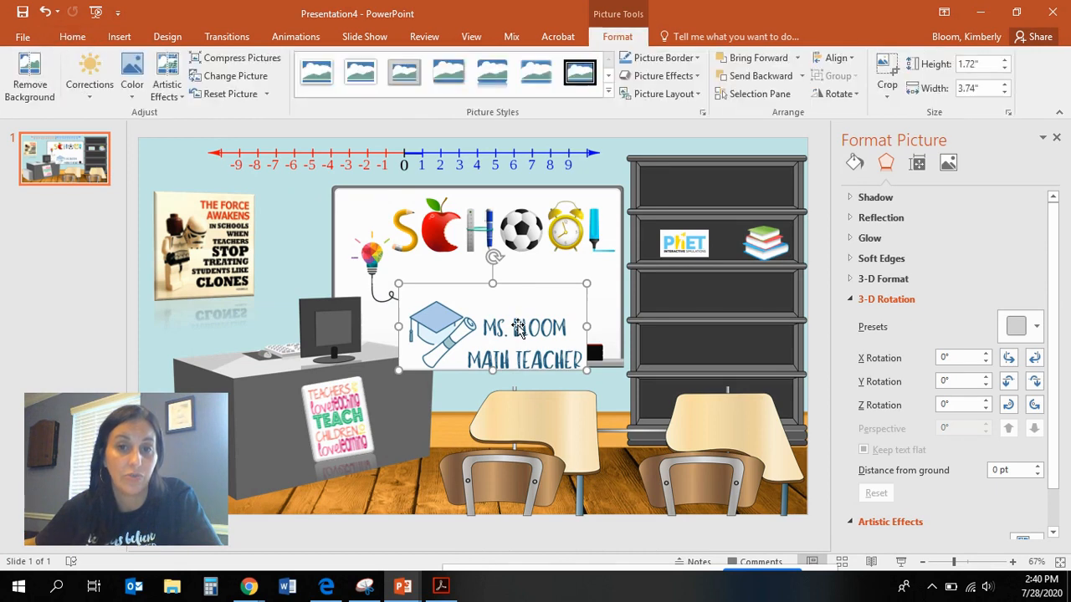
{"action": "left_click", "coordinate": [890, 72]}
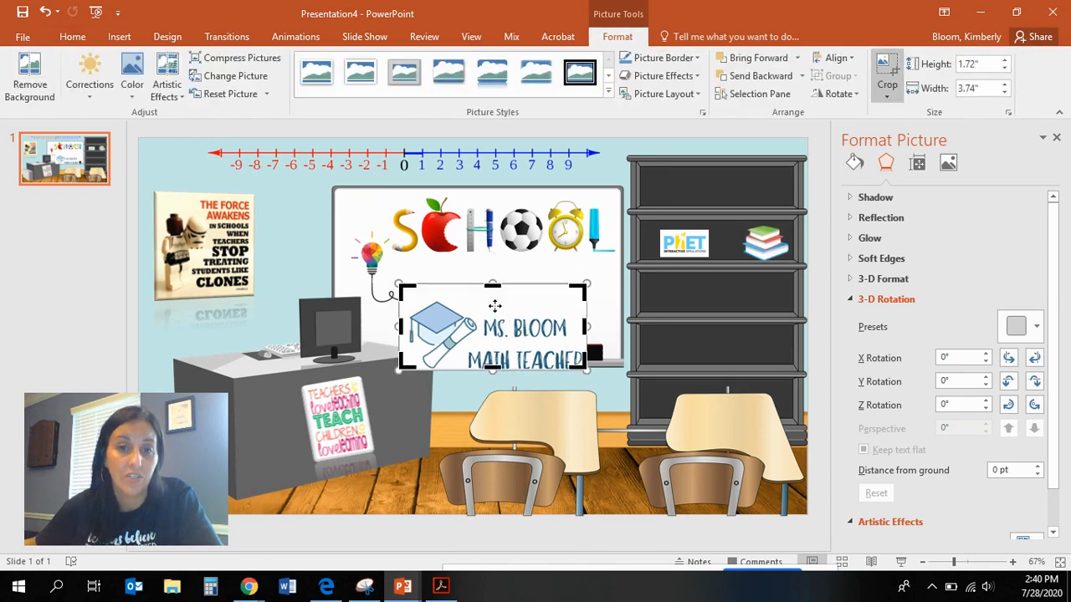
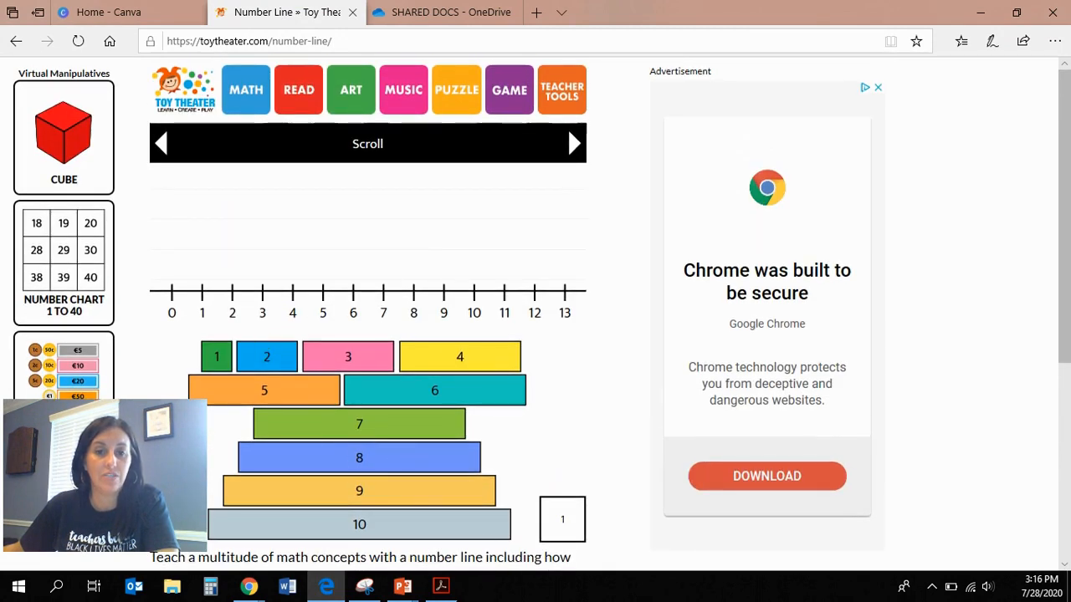
- Switch to the browser and open Google Forms for personal use from the google forms search results
{"action": "mouse_move", "coordinate": [407, 591]}
{"action": "left_click", "coordinate": [473, 514]}
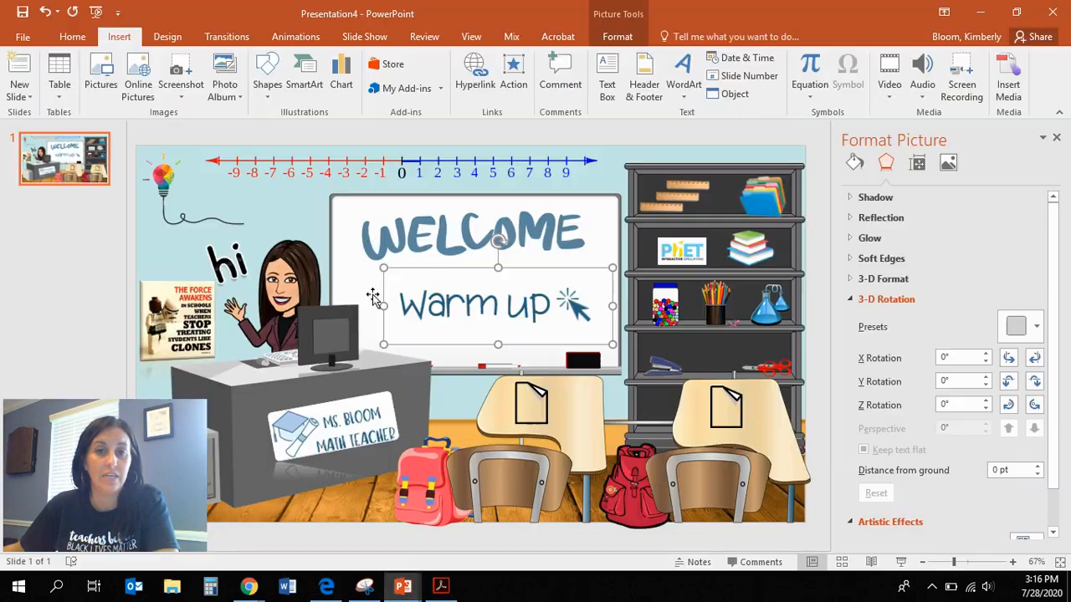
{"action": "left_click", "coordinate": [339, 592]}
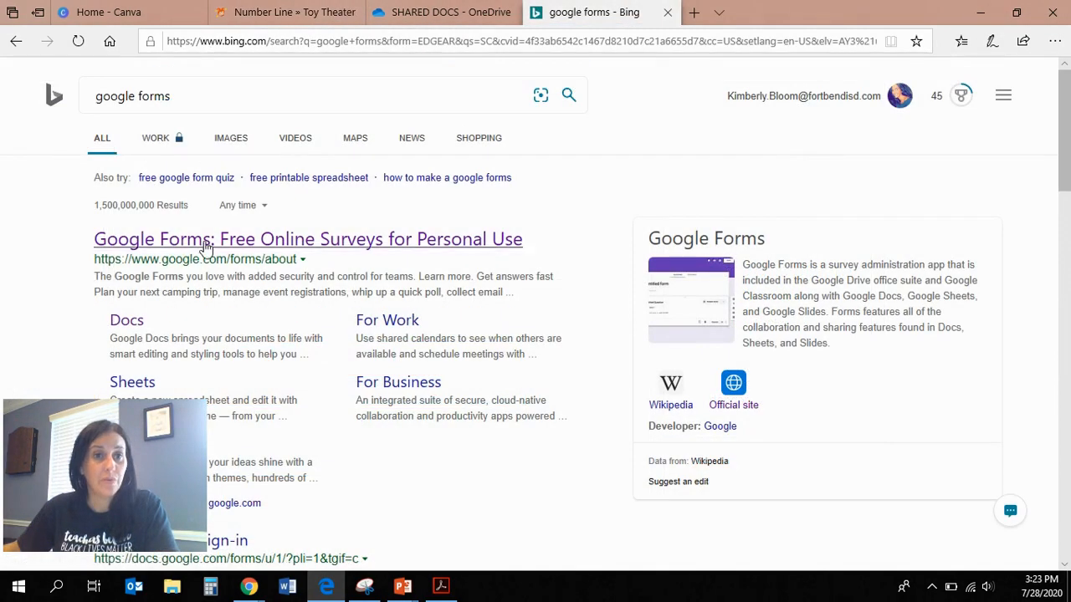
{"action": "left_click", "coordinate": [177, 242]}
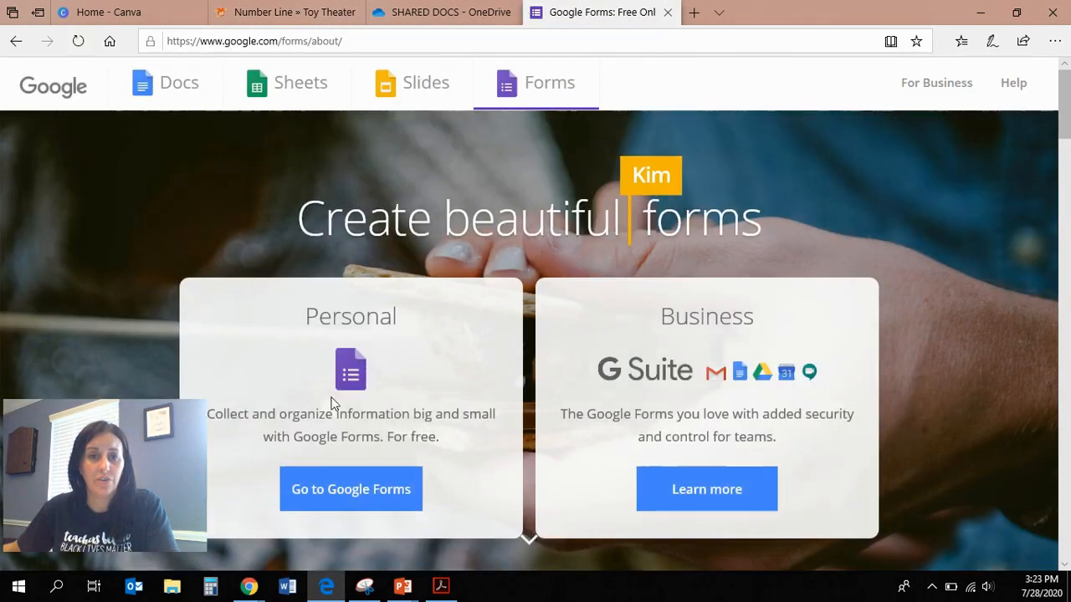
{"action": "scroll", "coordinate": [352, 430], "scroll_direction": "down", "scroll_amount": 2}
{"action": "scroll", "coordinate": [352, 430], "scroll_direction": "up", "scroll_amount": 2}
{"action": "left_click", "coordinate": [368, 468]}
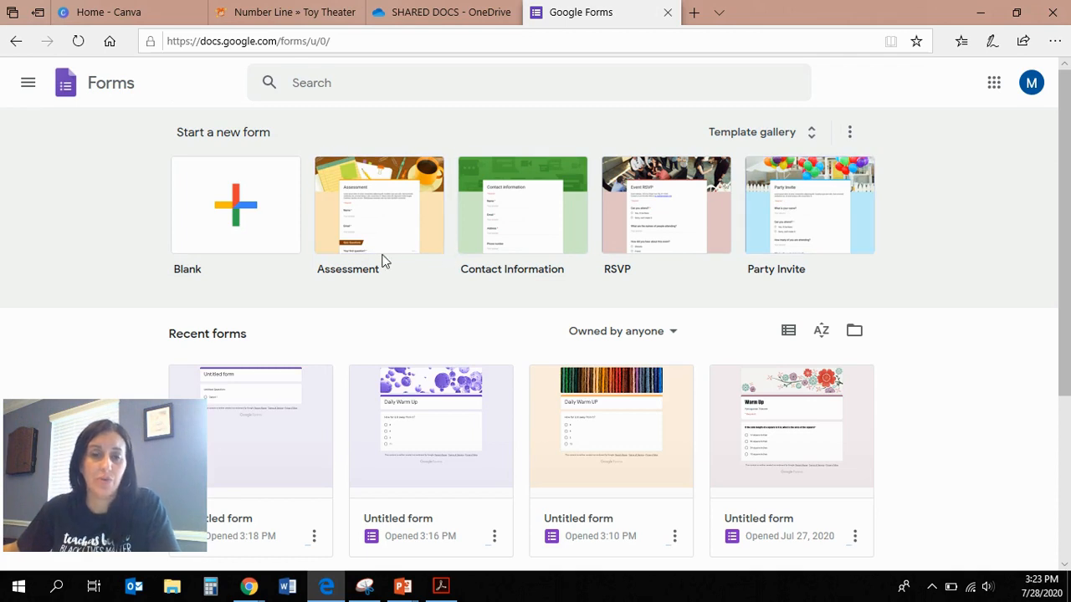
- Create a blank form and set its header image to the colorful candy picture from the Work and School themes
{"action": "left_click", "coordinate": [239, 214]}
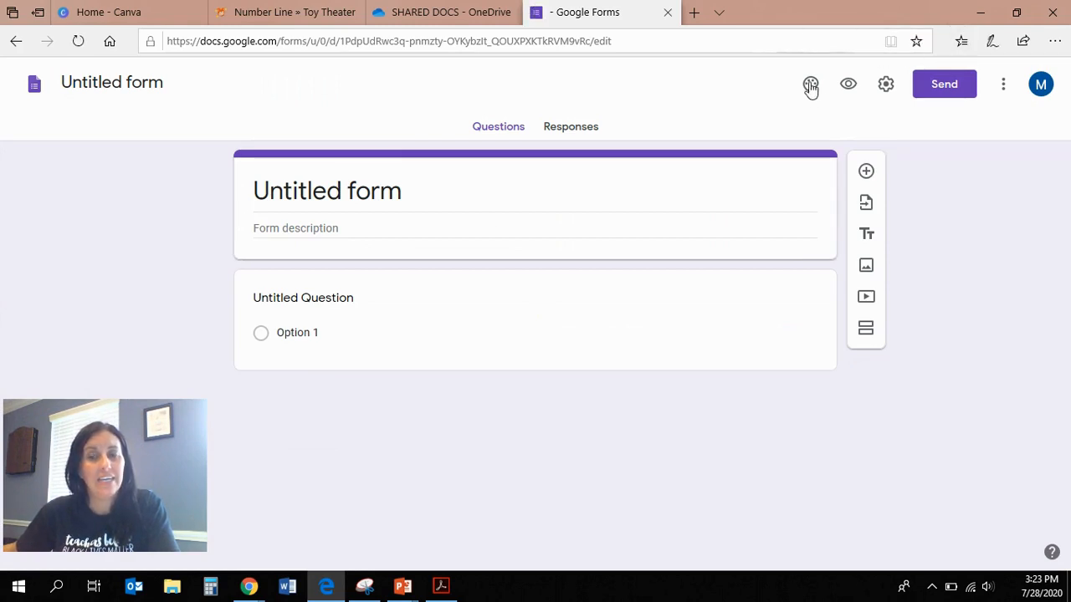
{"action": "left_click", "coordinate": [811, 86]}
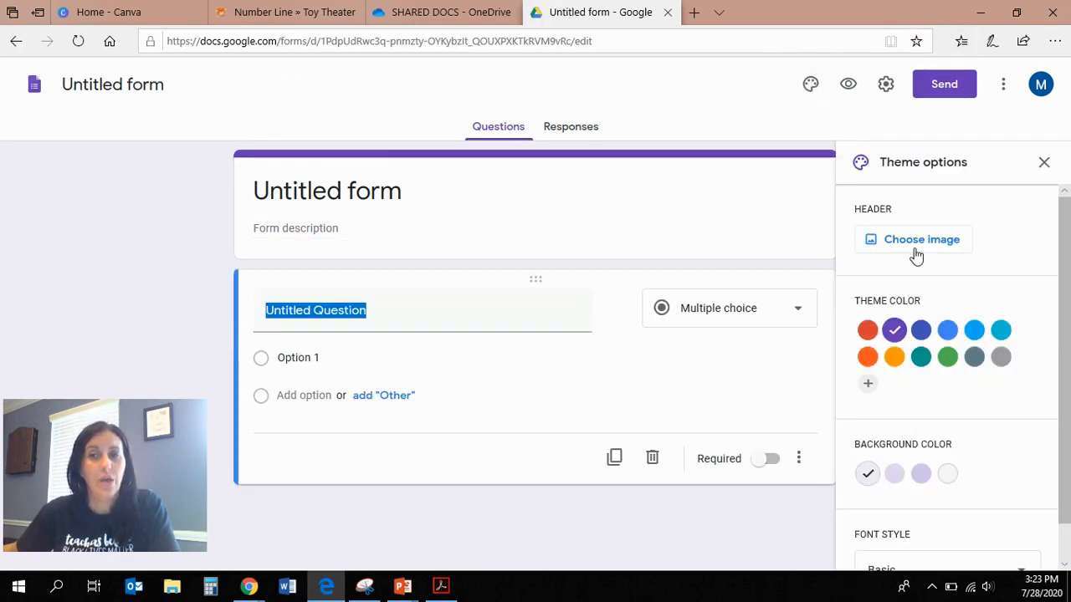
{"action": "left_click", "coordinate": [916, 251]}
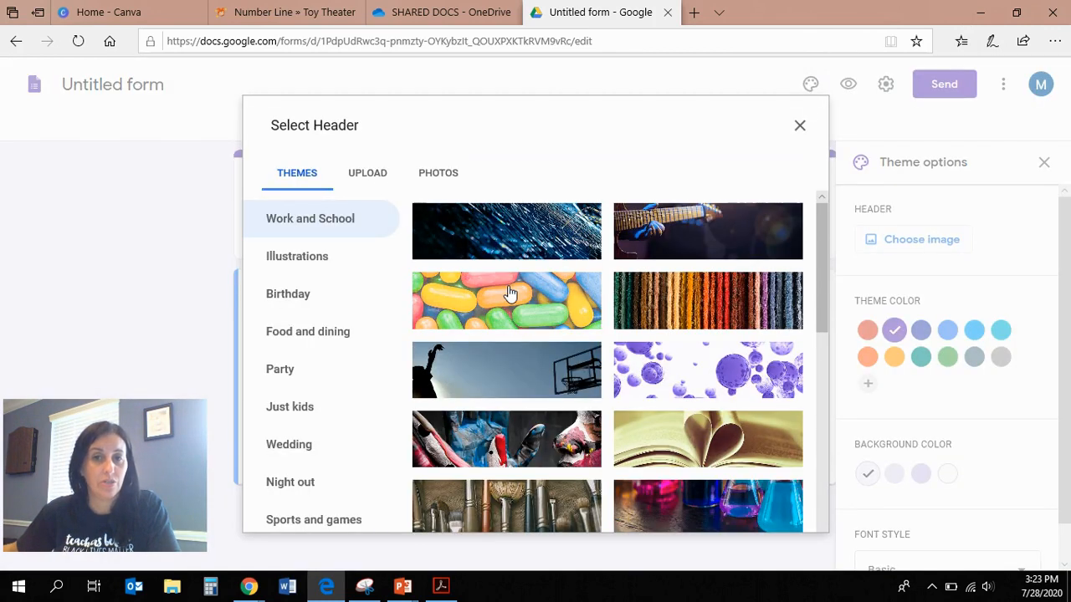
{"action": "left_click", "coordinate": [511, 293]}
{"action": "left_click", "coordinate": [794, 517]}
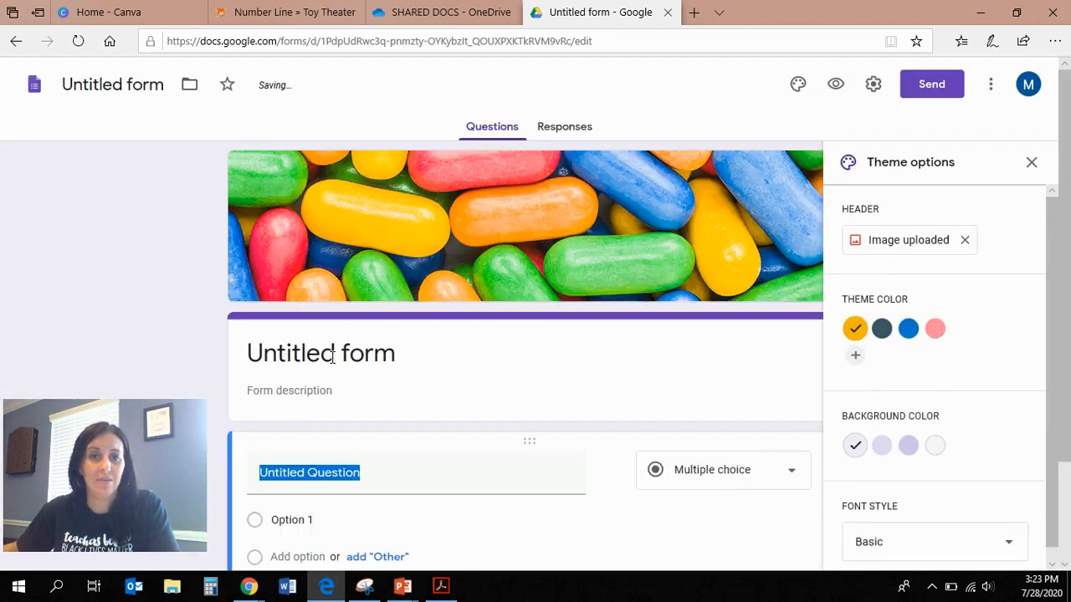
- Title the form Daily Warm Up
{"action": "left_click", "coordinate": [329, 355]}
{"action": "type", "text": "Da"}
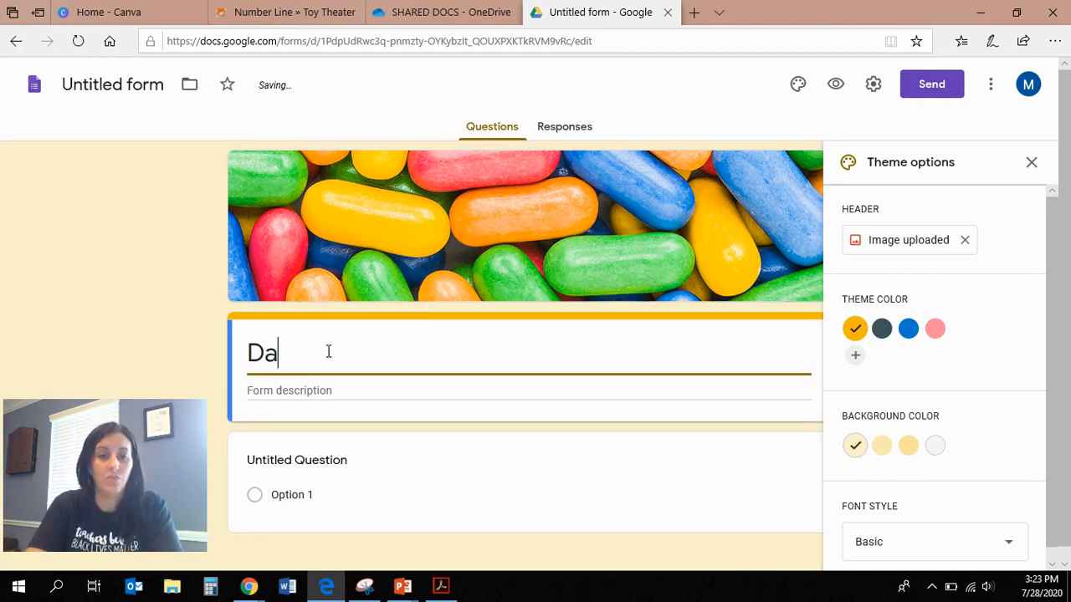
{"action": "type", "text": "ily Warm Up"}
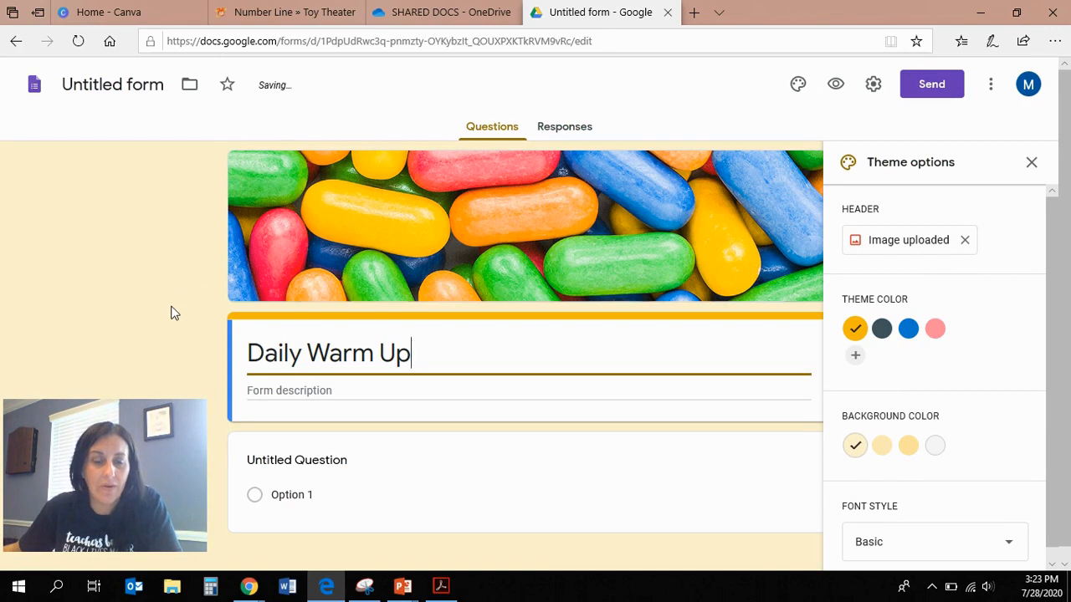
- Replace the untitled question's text with "How far is 8 from 3?"
{"action": "scroll", "coordinate": [174, 319], "scroll_direction": "down", "scroll_amount": 1}
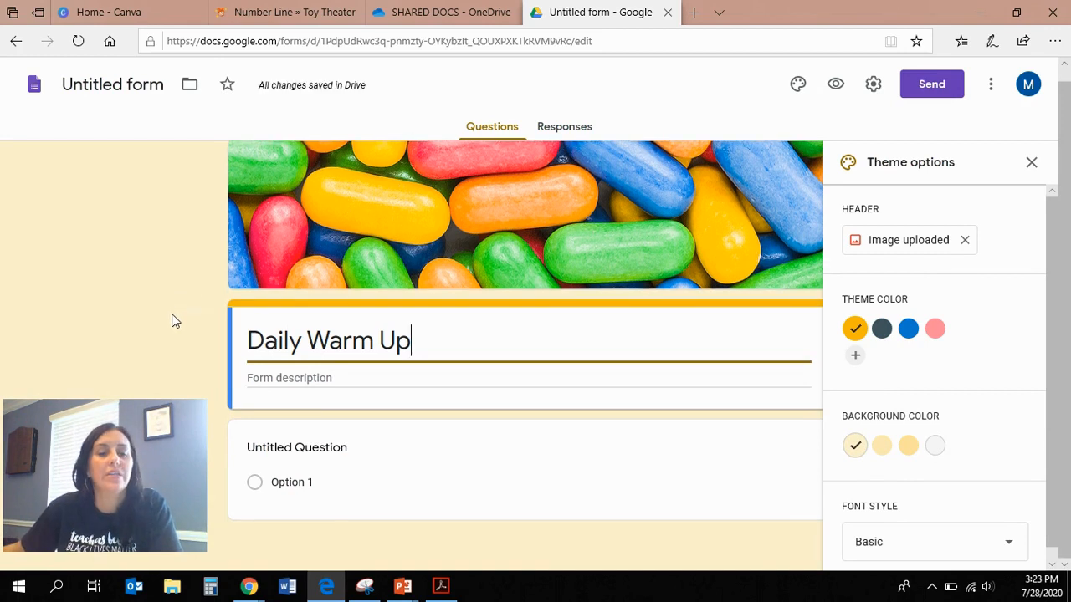
{"action": "left_click", "coordinate": [301, 455]}
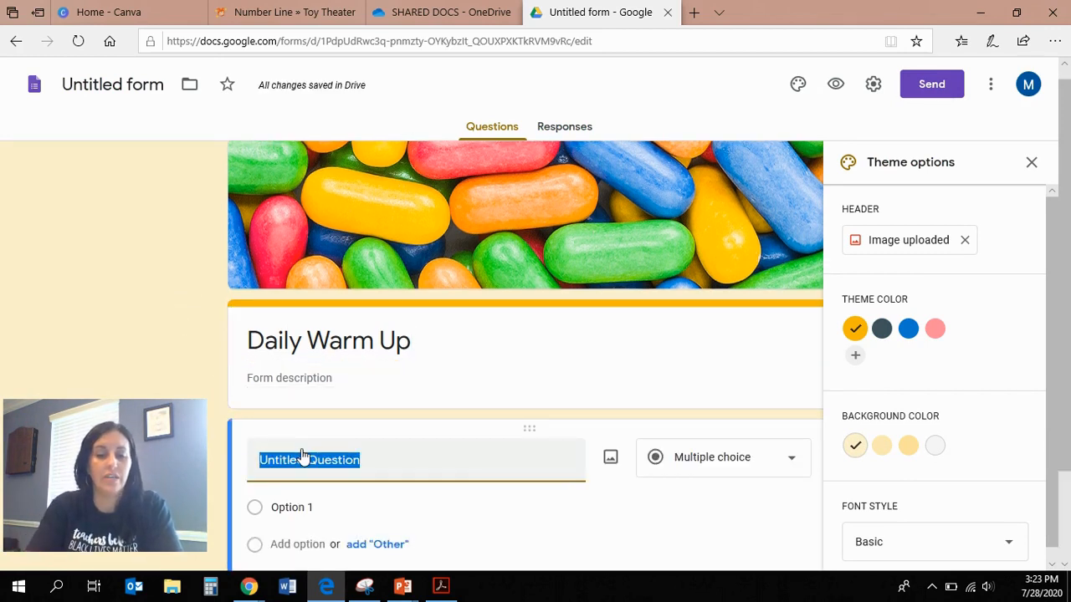
{"action": "type", "text": "HOw f"}
{"action": "key", "text": "BackSpace"}
{"action": "key", "text": "BackSpace"}
{"action": "key", "text": "BackSpace"}
{"action": "type", "text": "w"}
{"action": "key", "text": "BackSpace"}
{"action": "type", "text": "o"}
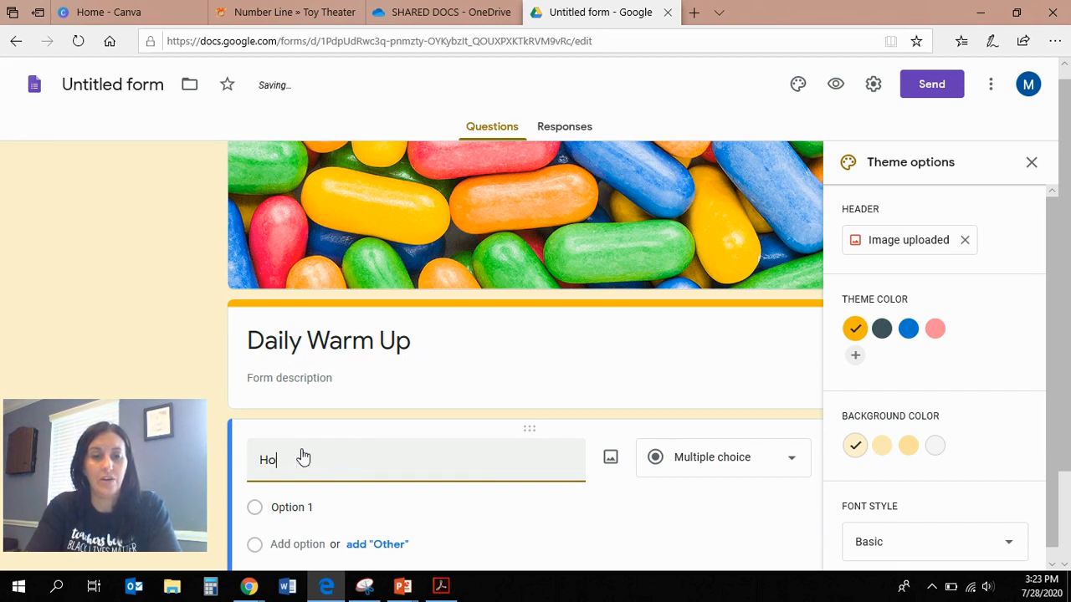
{"action": "type", "text": "w far is 8 from 3?"}
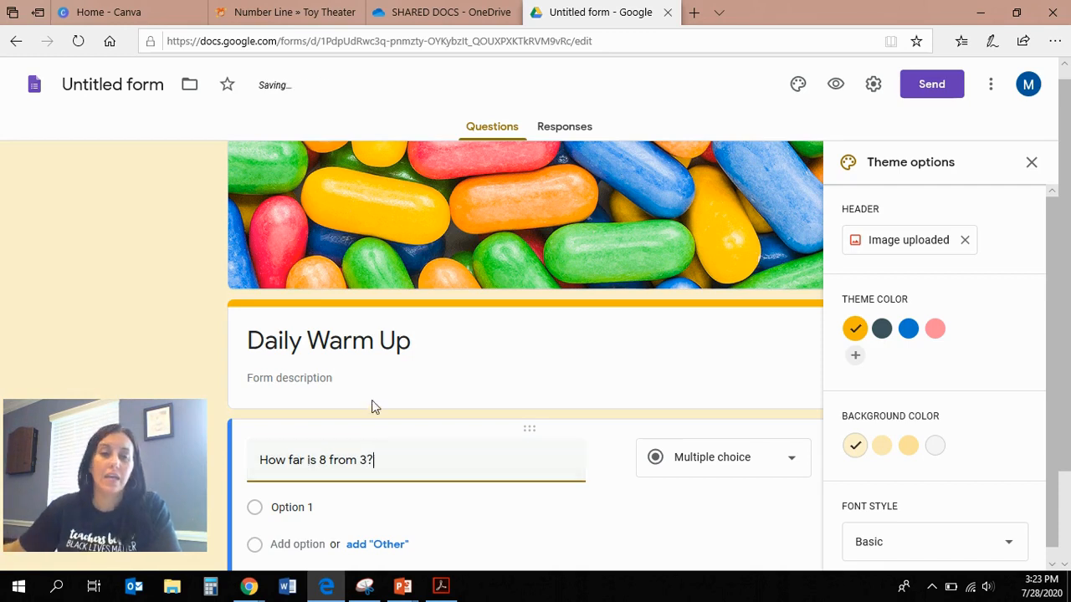
- Enter 3, 5, 8 and 11 as the question's multiple choice answers, and close the theme options
{"action": "scroll", "coordinate": [372, 401], "scroll_direction": "down", "scroll_amount": 1}
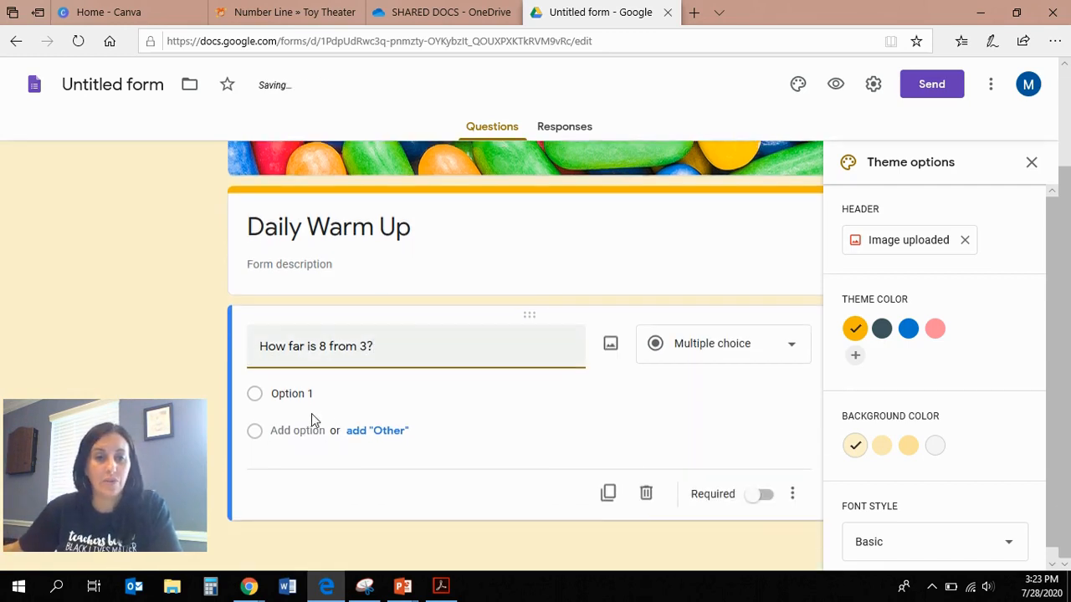
{"action": "left_click", "coordinate": [294, 395]}
{"action": "type", "text": "3"}
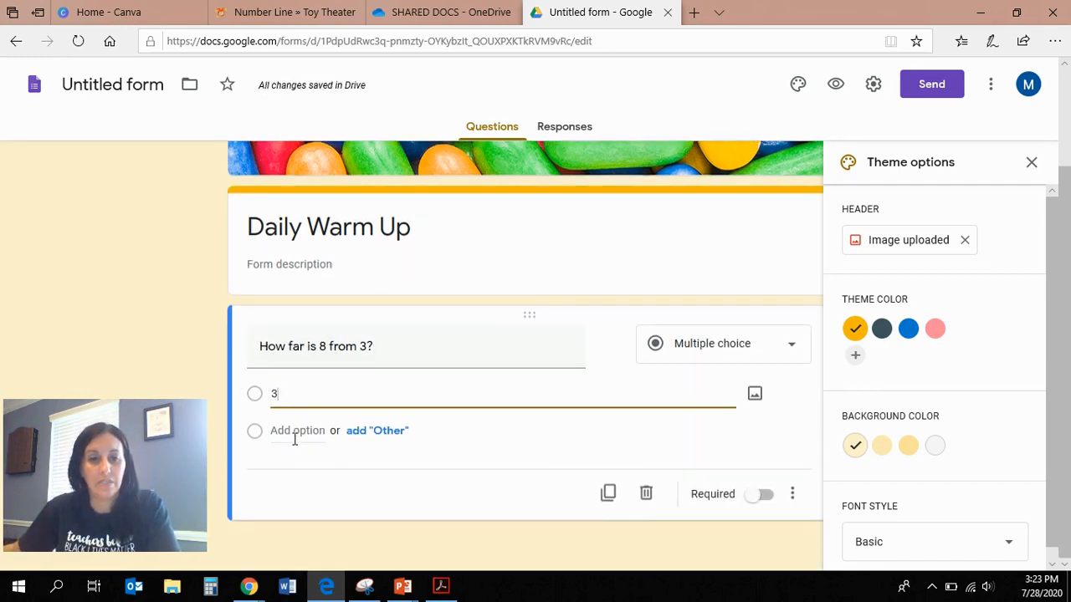
{"action": "left_click", "coordinate": [294, 432]}
{"action": "type", "text": "5"}
{"action": "left_click", "coordinate": [298, 469]}
{"action": "type", "text": "8"}
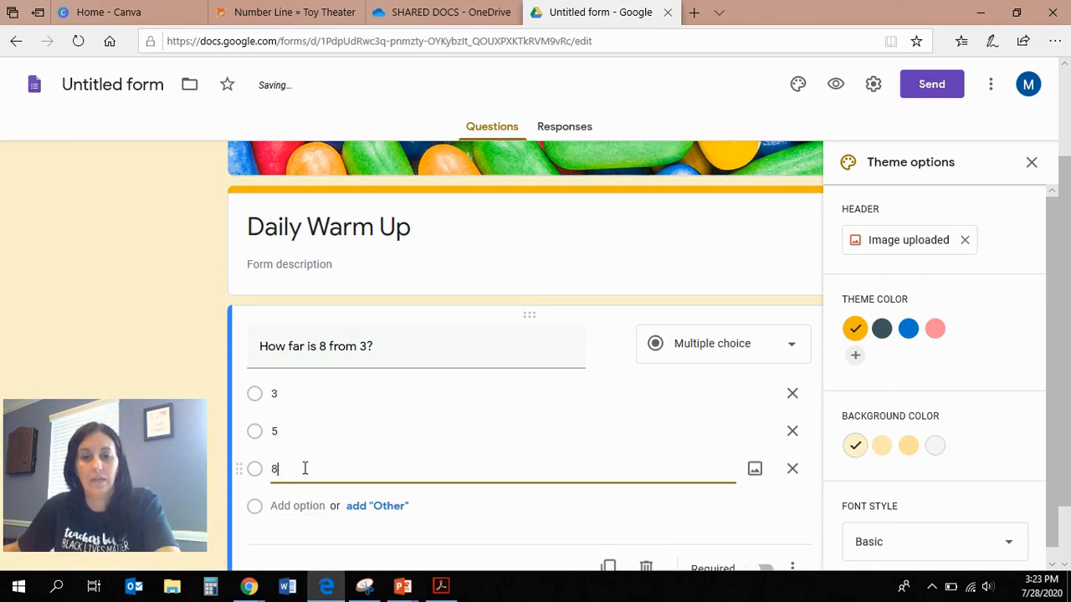
{"action": "scroll", "coordinate": [303, 466], "scroll_direction": "down", "scroll_amount": 1}
{"action": "left_click", "coordinate": [301, 432]}
{"action": "type", "text": "11"}
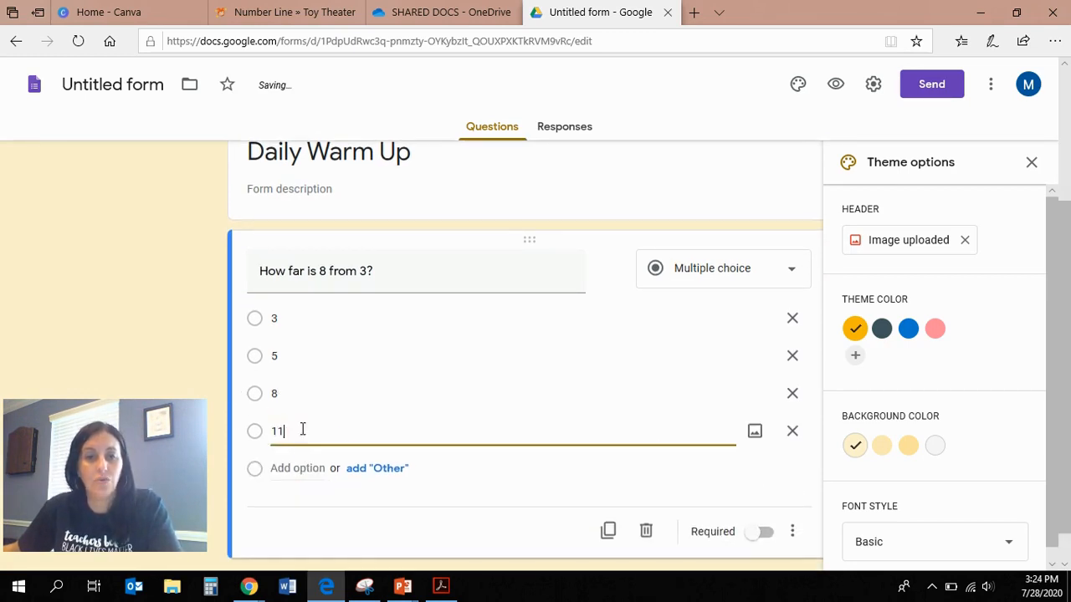
{"action": "left_click", "coordinate": [1032, 162]}
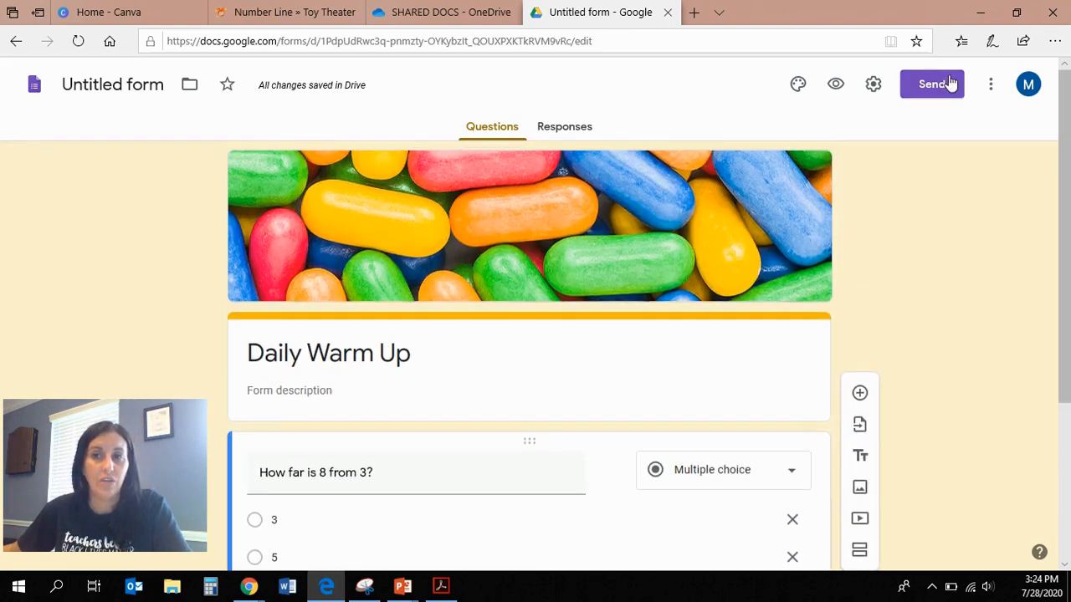
- Copy the Daily Warm Up form's shareable link from its send options
{"action": "left_click", "coordinate": [949, 88]}
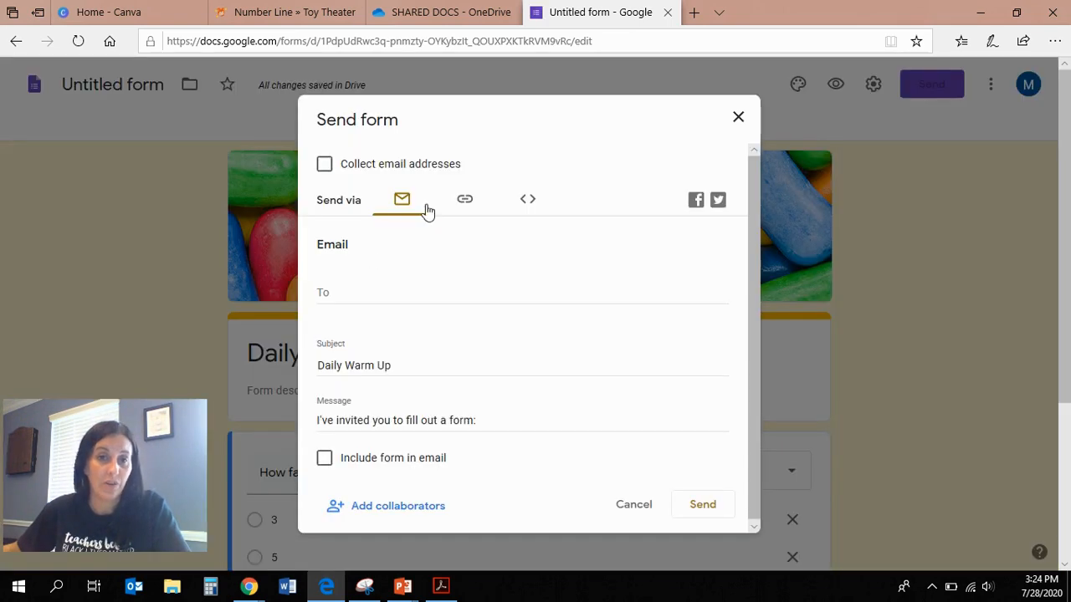
{"action": "left_click", "coordinate": [467, 201]}
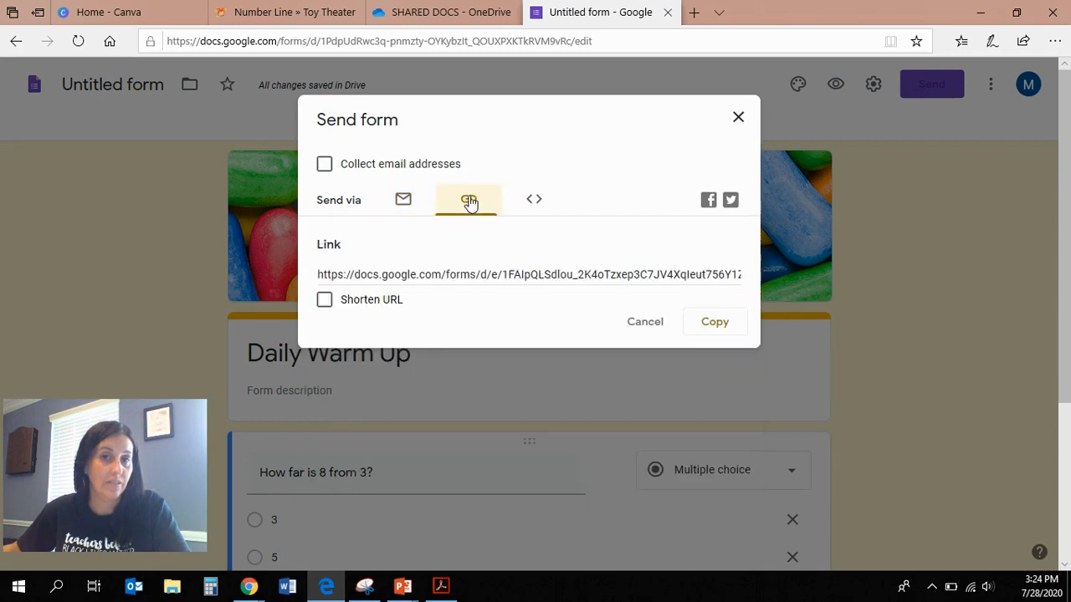
{"action": "left_click", "coordinate": [445, 276]}
{"action": "right_click", "coordinate": [445, 281]}
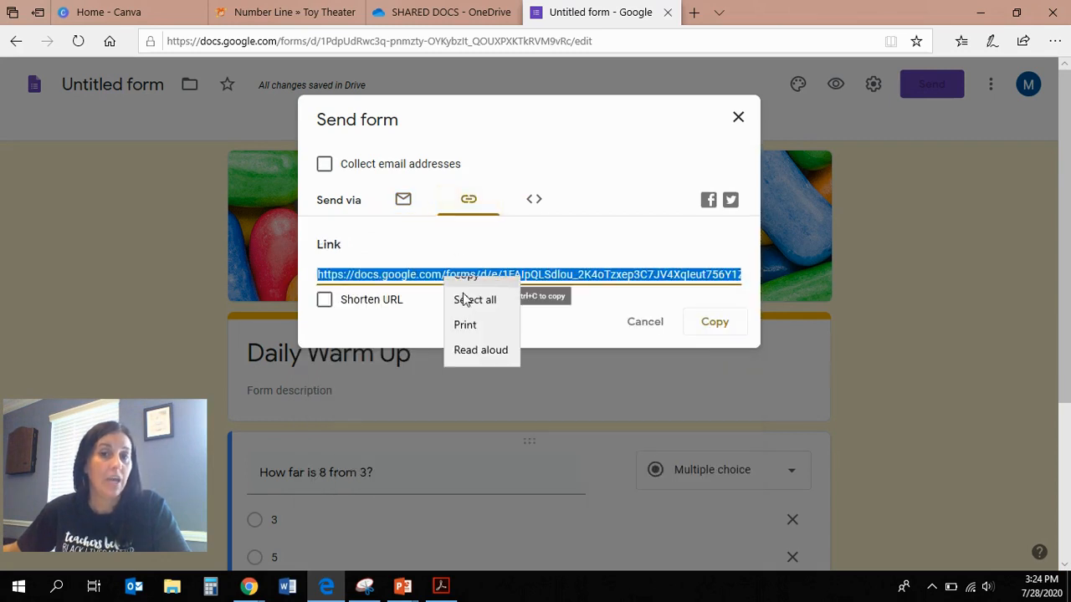
{"action": "left_click", "coordinate": [483, 295]}
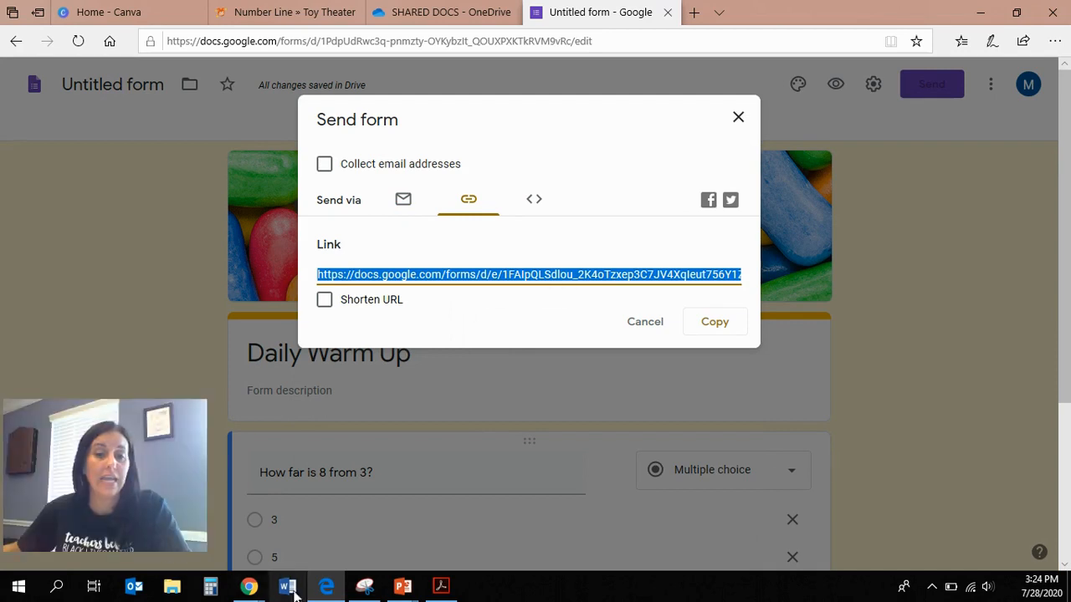
- Return to Presentation4 in PowerPoint and hyperlink the Warm up picture on the whiteboard to the copied form link
{"action": "mouse_move", "coordinate": [405, 592]}
{"action": "left_click", "coordinate": [426, 523]}
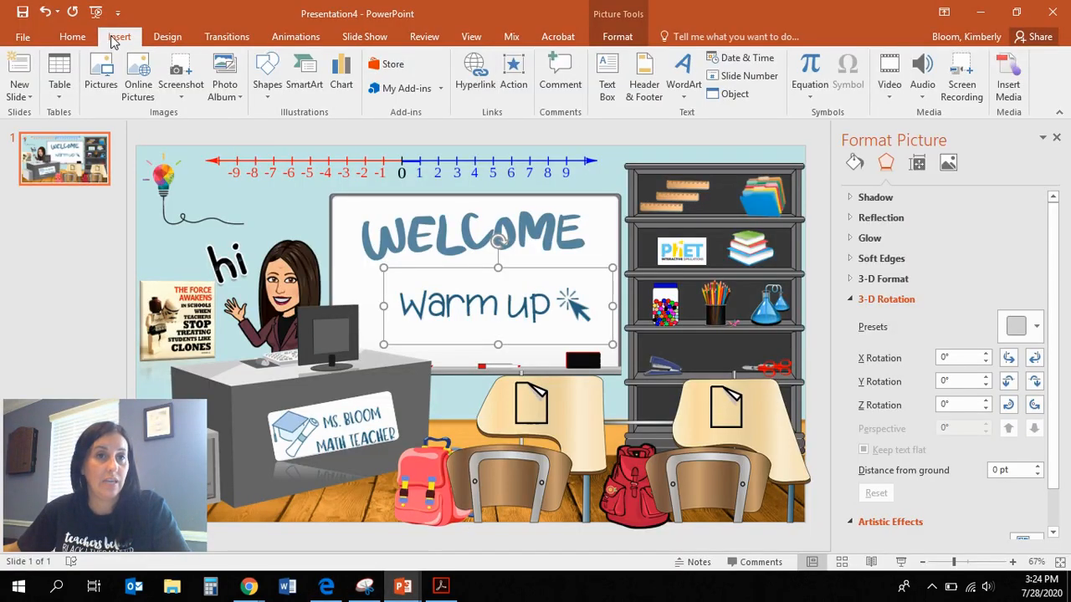
{"action": "left_click", "coordinate": [482, 76]}
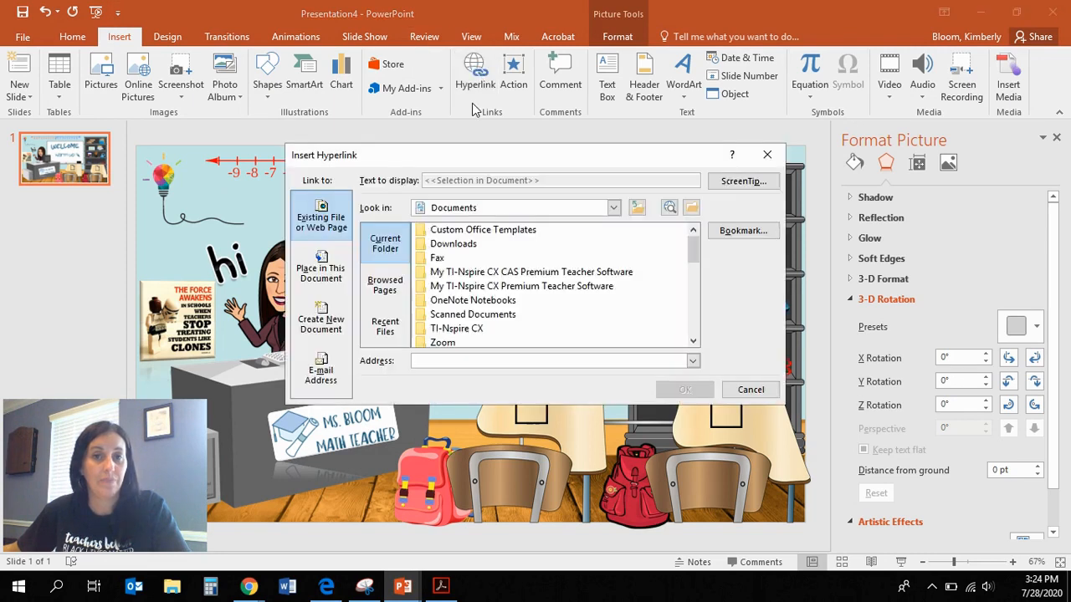
{"action": "key", "text": "ctrl+v"}
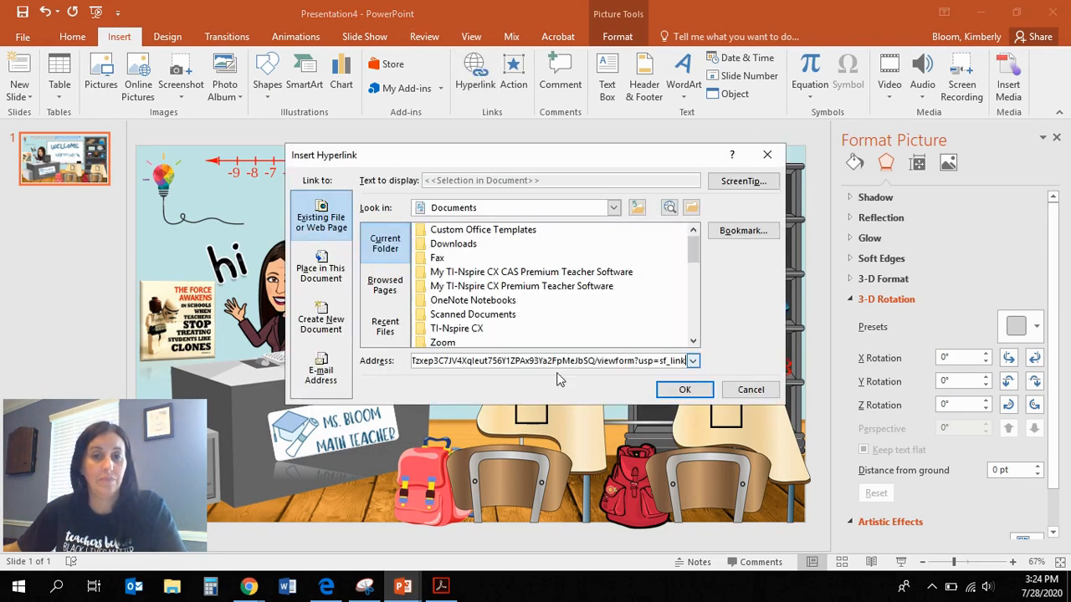
{"action": "left_click", "coordinate": [685, 390]}
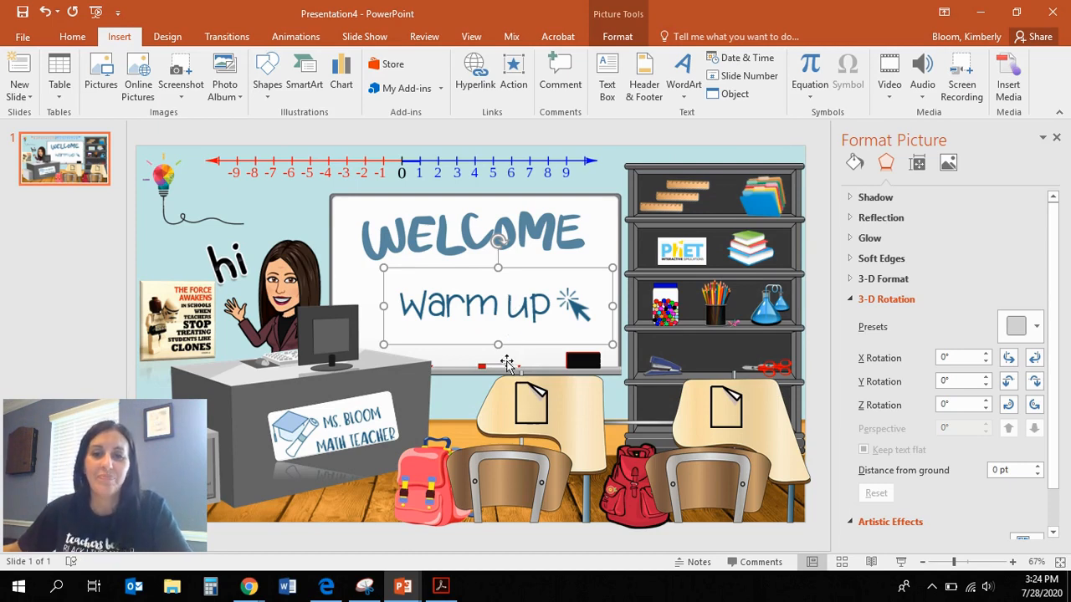
- Select the paper picture on the left student desk, switch to Edge, and open the access settings of pytahg NOTES.pdf in OneDrive's SHARED DOCS
{"action": "left_click", "coordinate": [535, 392]}
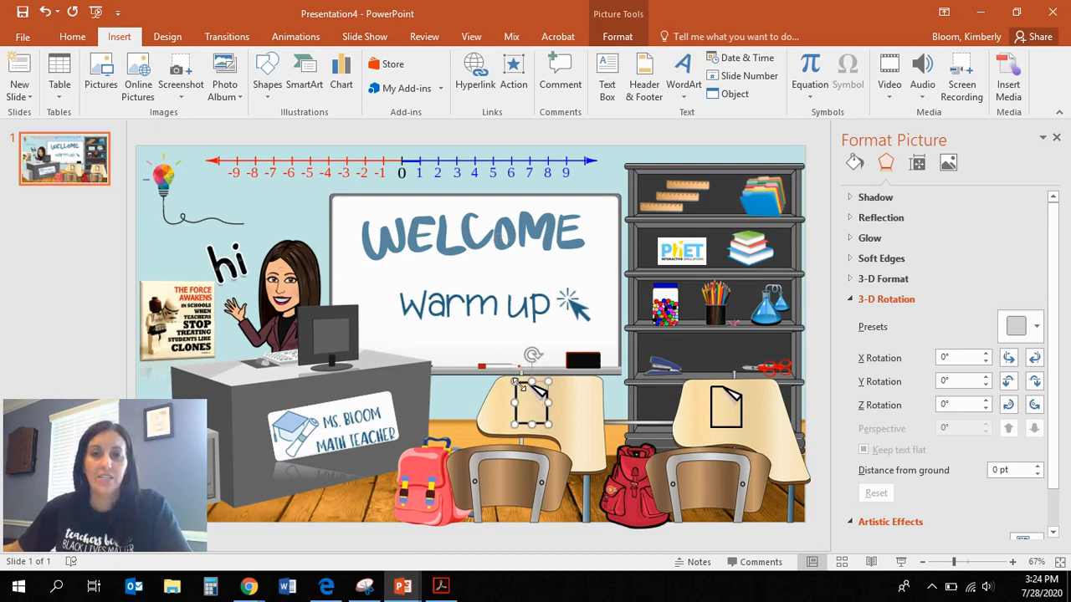
{"action": "left_click", "coordinate": [328, 585]}
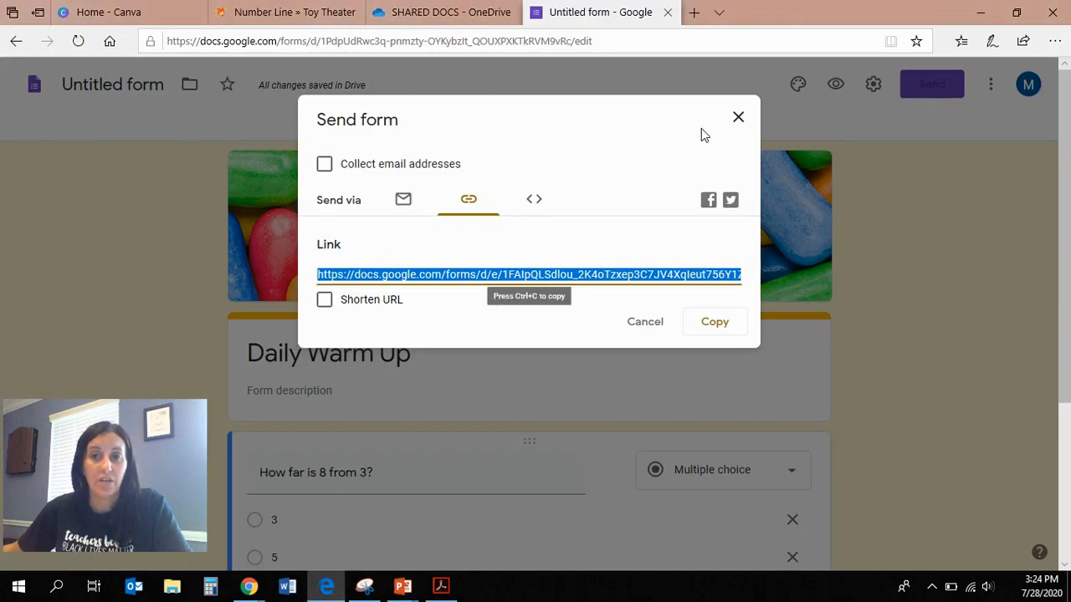
{"action": "left_click", "coordinate": [739, 122]}
{"action": "left_click", "coordinate": [439, 12]}
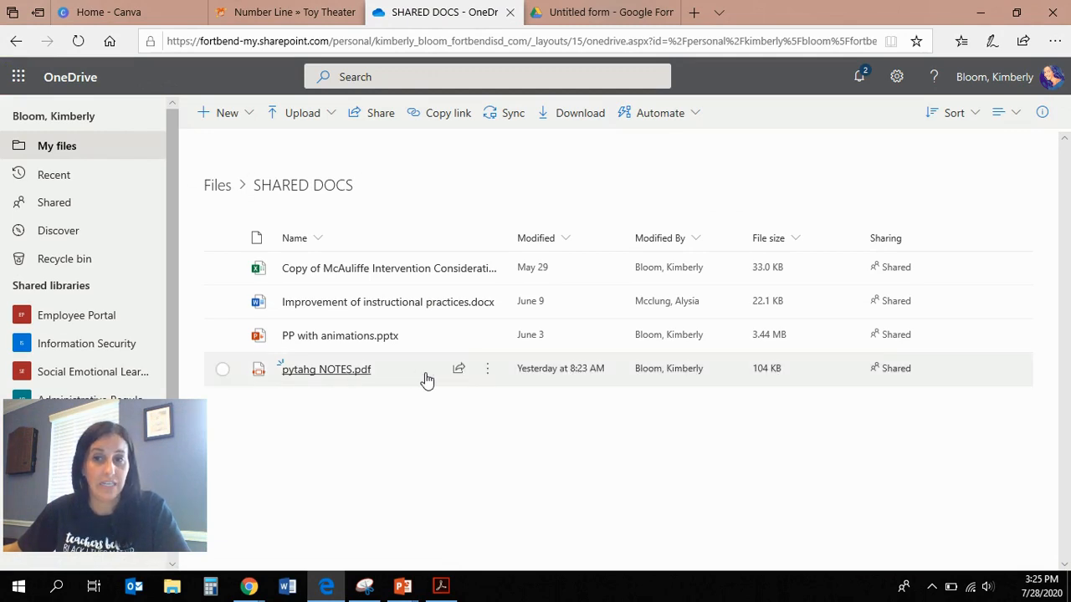
{"action": "mouse_move", "coordinate": [486, 381]}
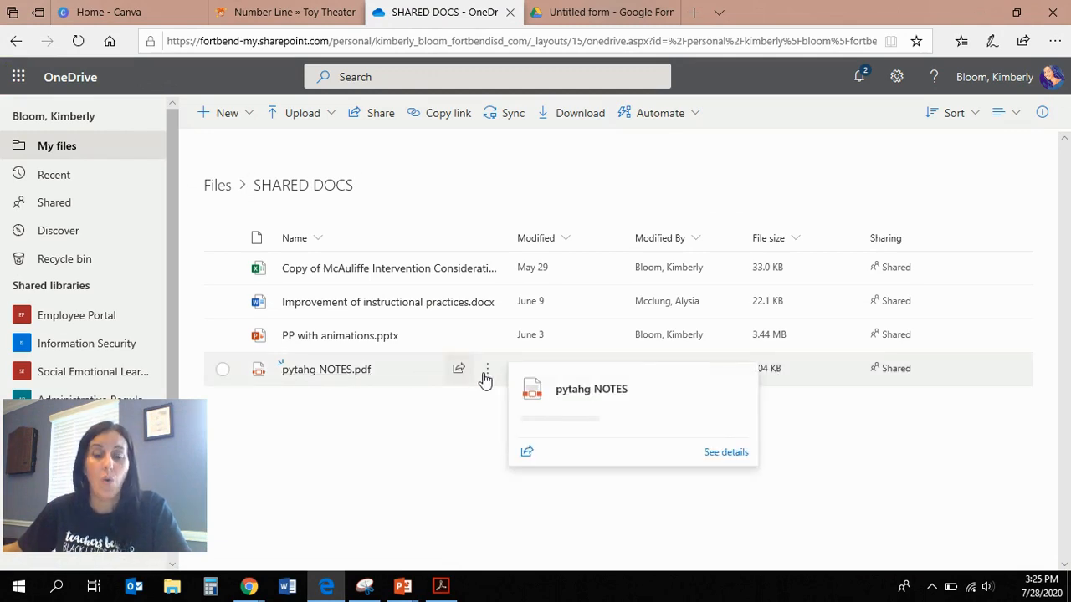
{"action": "left_click", "coordinate": [901, 374]}
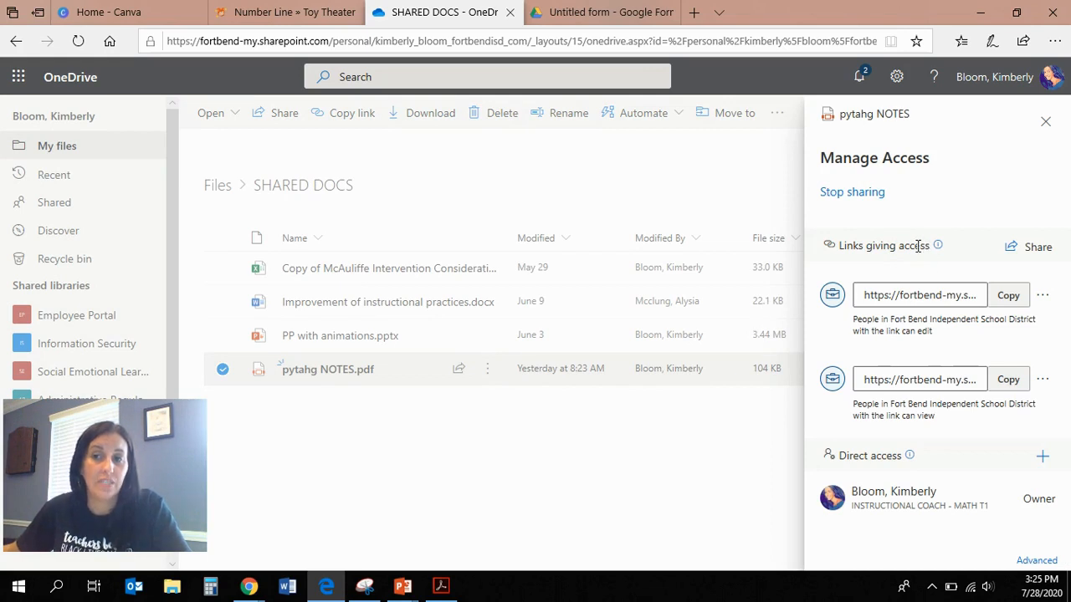
- Create and copy a sharing link to pytahg NOTES that lets people in Fort Bend Independent School District with the link edit
{"action": "left_click", "coordinate": [1030, 251]}
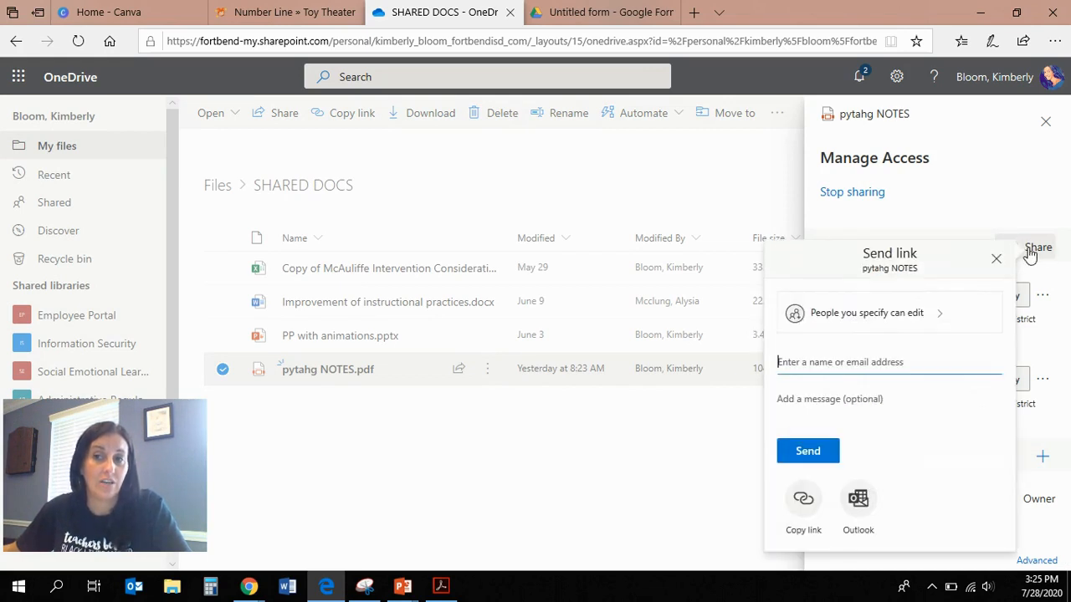
{"action": "left_click", "coordinate": [894, 321]}
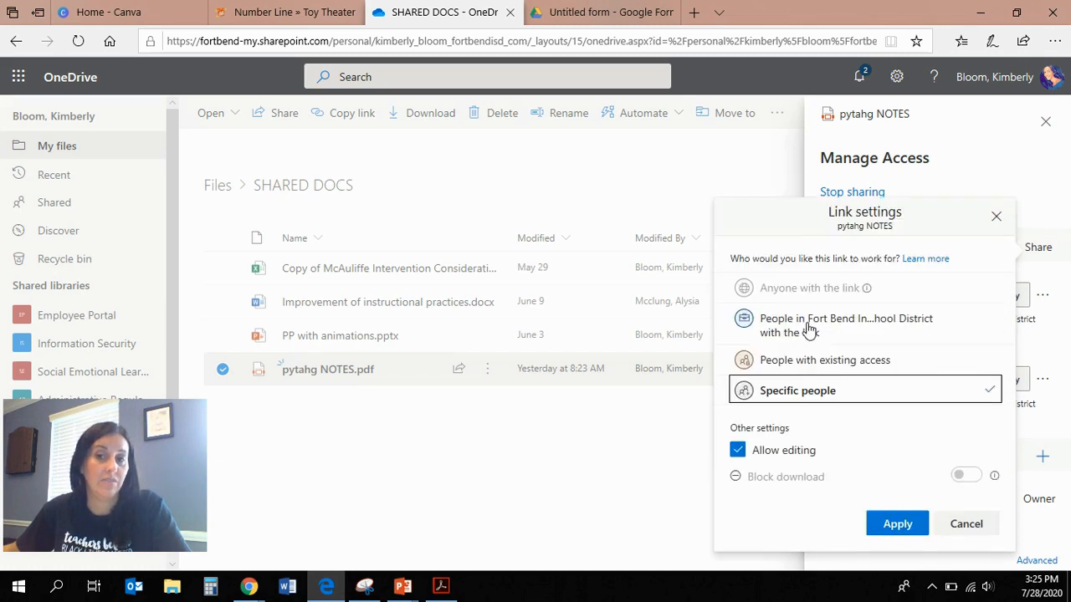
{"action": "left_click", "coordinate": [808, 329]}
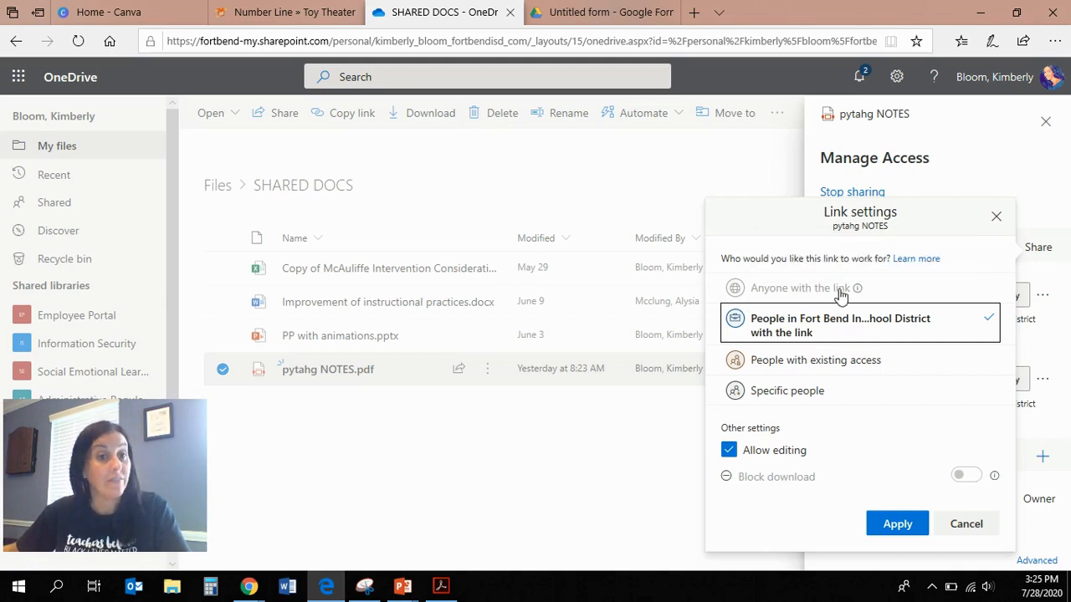
{"action": "left_click", "coordinate": [907, 530]}
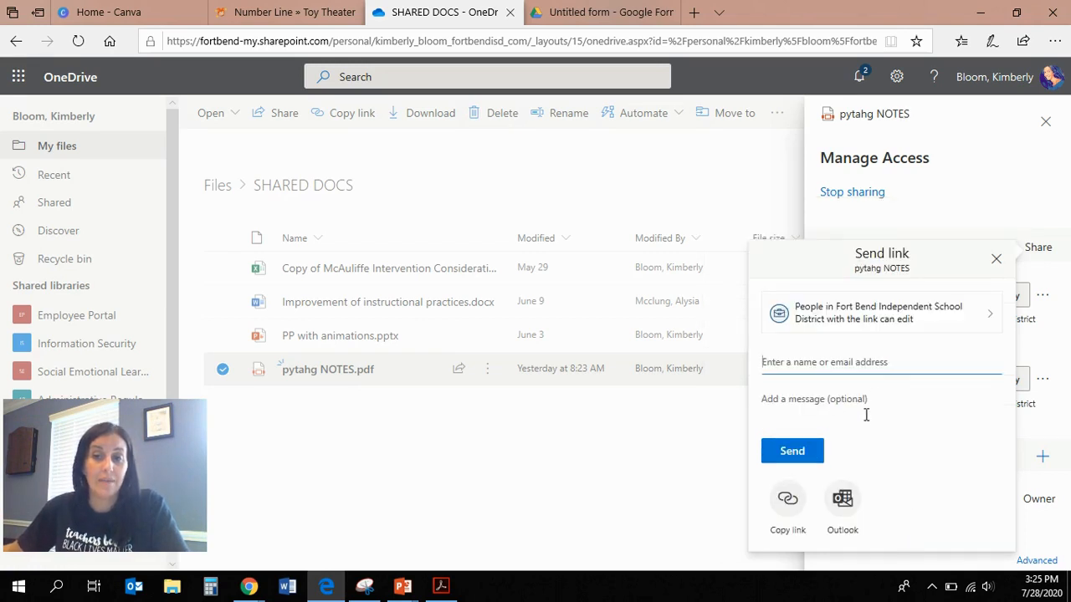
{"action": "left_click", "coordinate": [787, 506]}
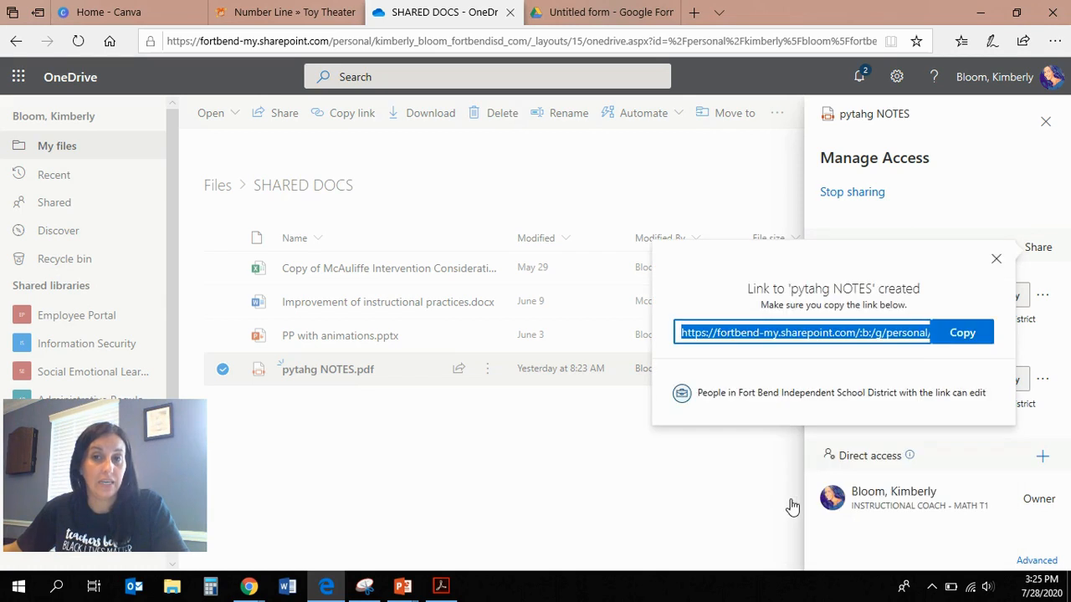
{"action": "left_click", "coordinate": [959, 333]}
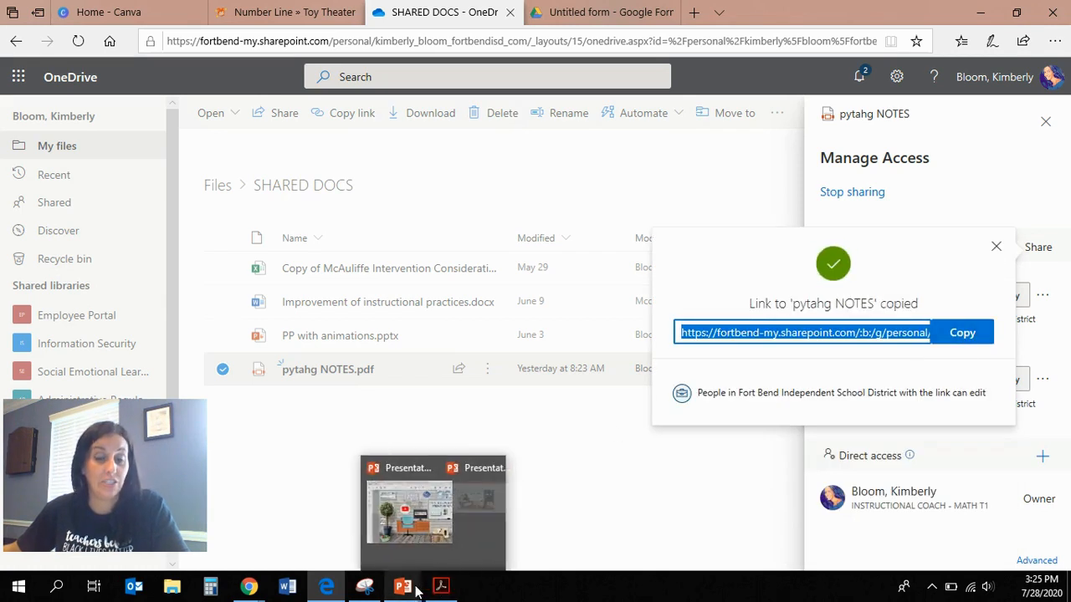
- Return to Presentation4 in PowerPoint and hyperlink the paper picture on the left desk to the copied pytahg NOTES link
{"action": "left_click", "coordinate": [460, 527]}
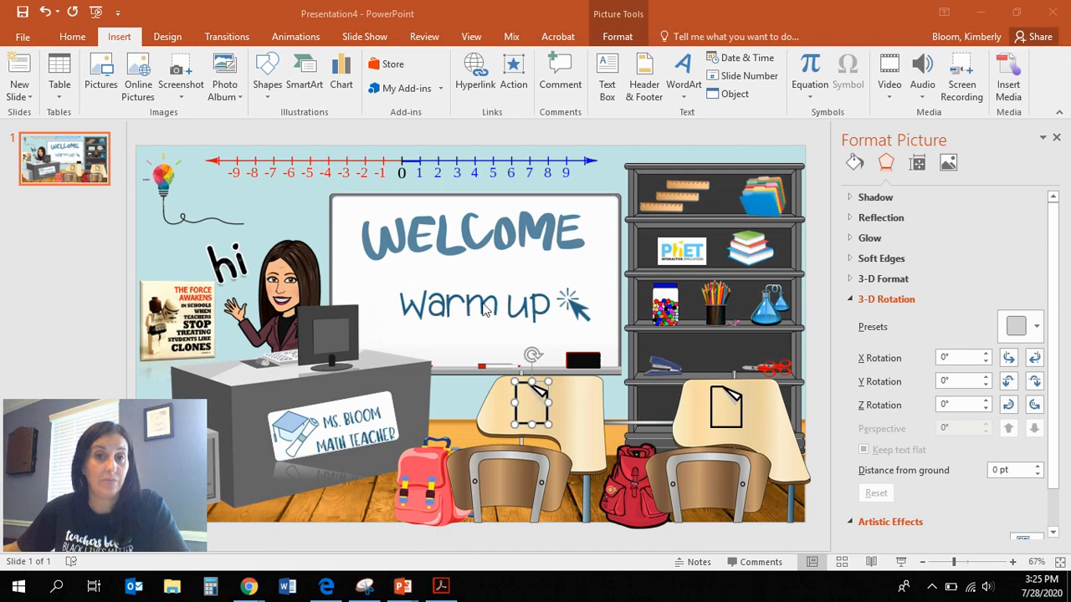
{"action": "left_click", "coordinate": [479, 84]}
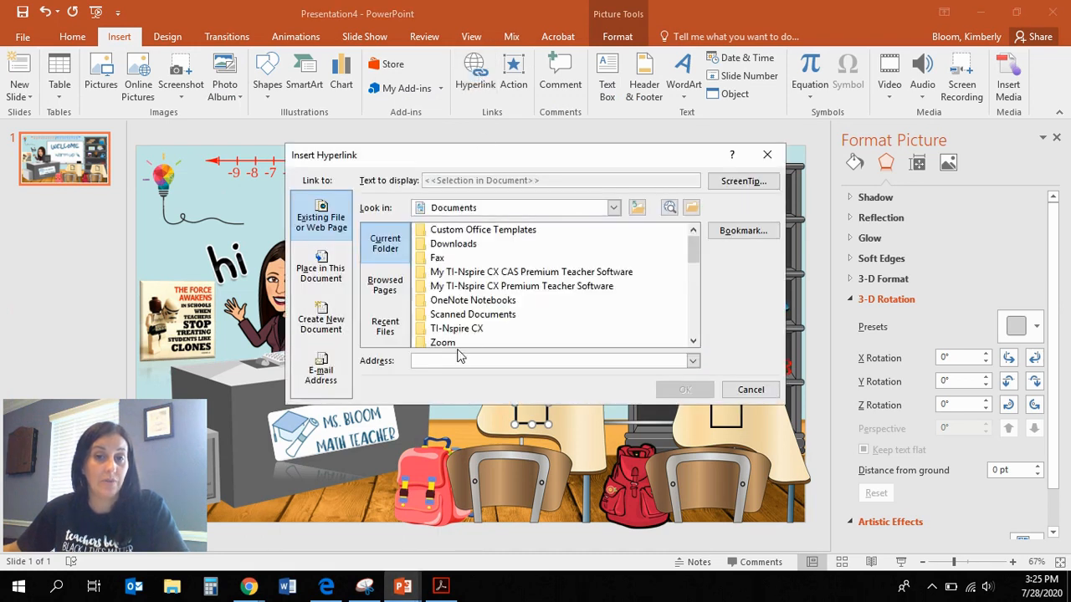
{"action": "key", "text": "ctrl+v"}
{"action": "left_click", "coordinate": [681, 390]}
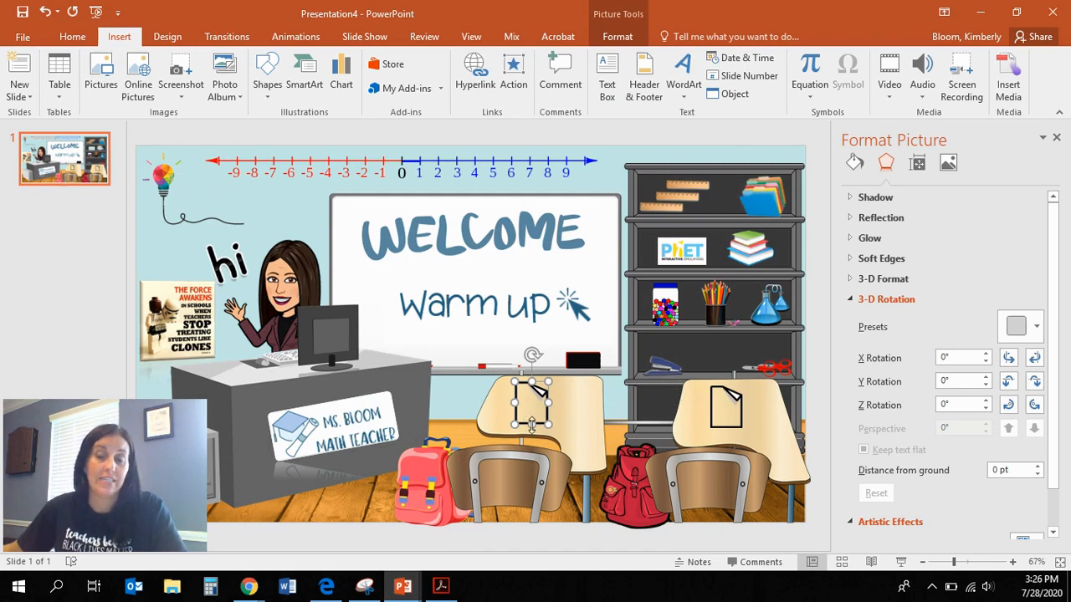
- Close the Untitled form and SHARED DOCS pages in Edge, and minimize the browser to return to the presentation
{"action": "left_click", "coordinate": [327, 586]}
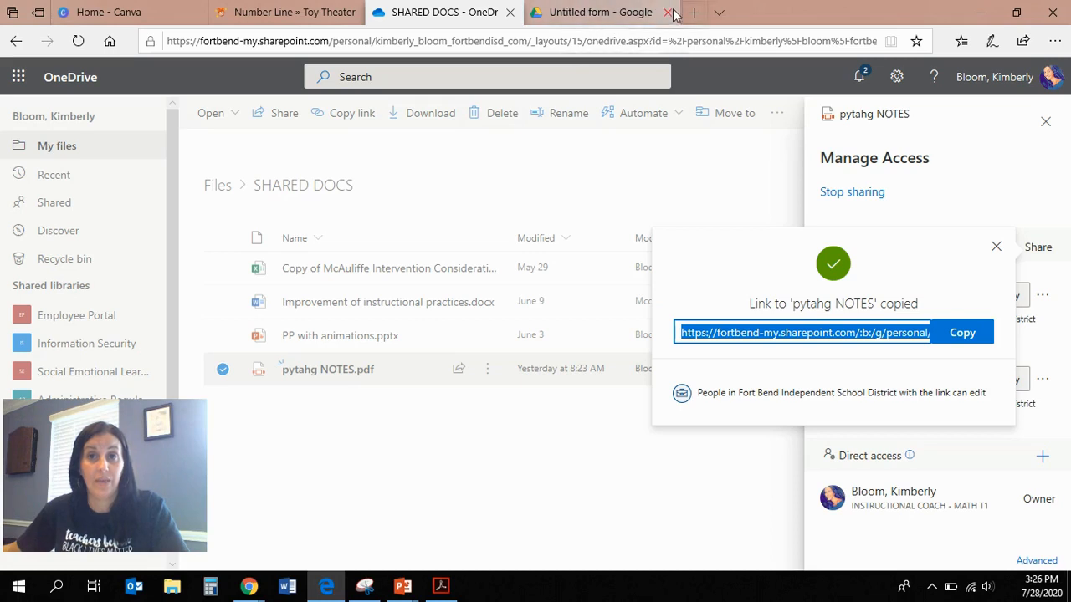
{"action": "left_click", "coordinate": [669, 13]}
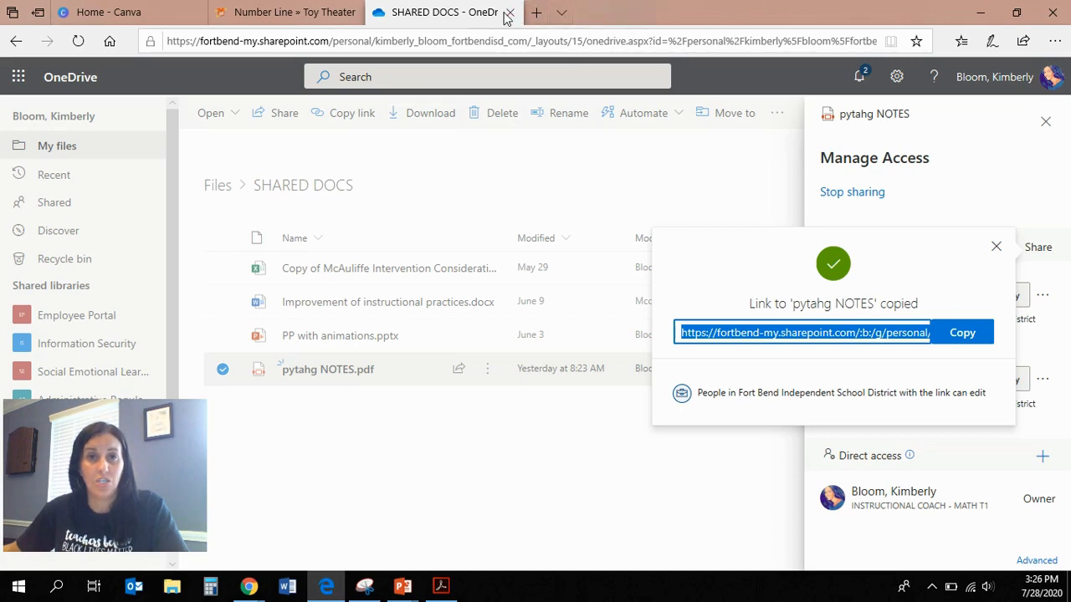
{"action": "left_click", "coordinate": [511, 13]}
{"action": "left_click", "coordinate": [981, 12]}
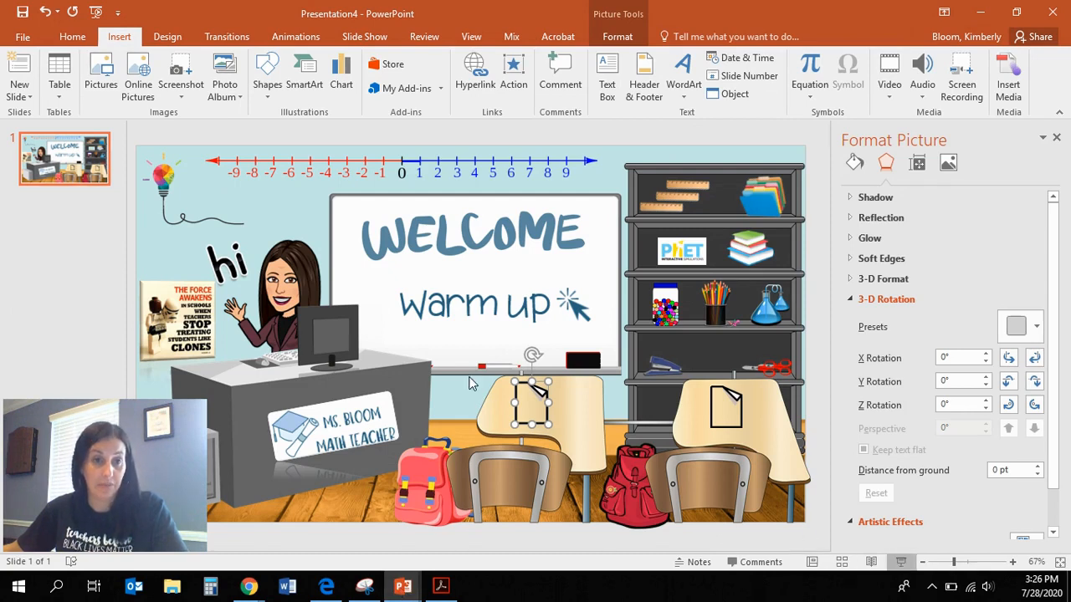
- Start the slide show and test the Warm up picture's hyperlink on the whiteboard
{"action": "key", "text": "F5"}
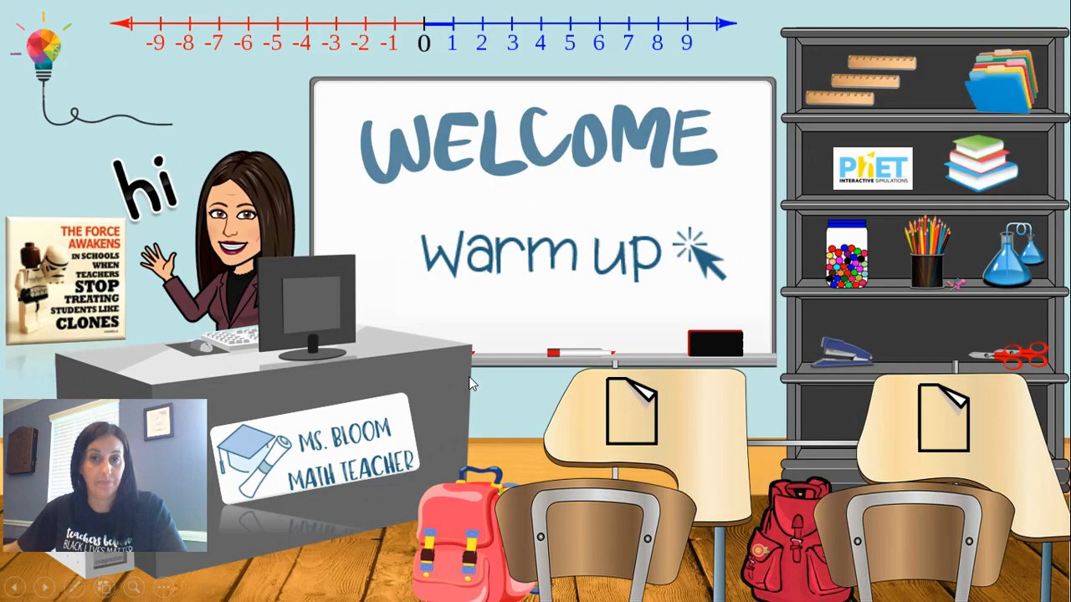
{"action": "left_click", "coordinate": [584, 261]}
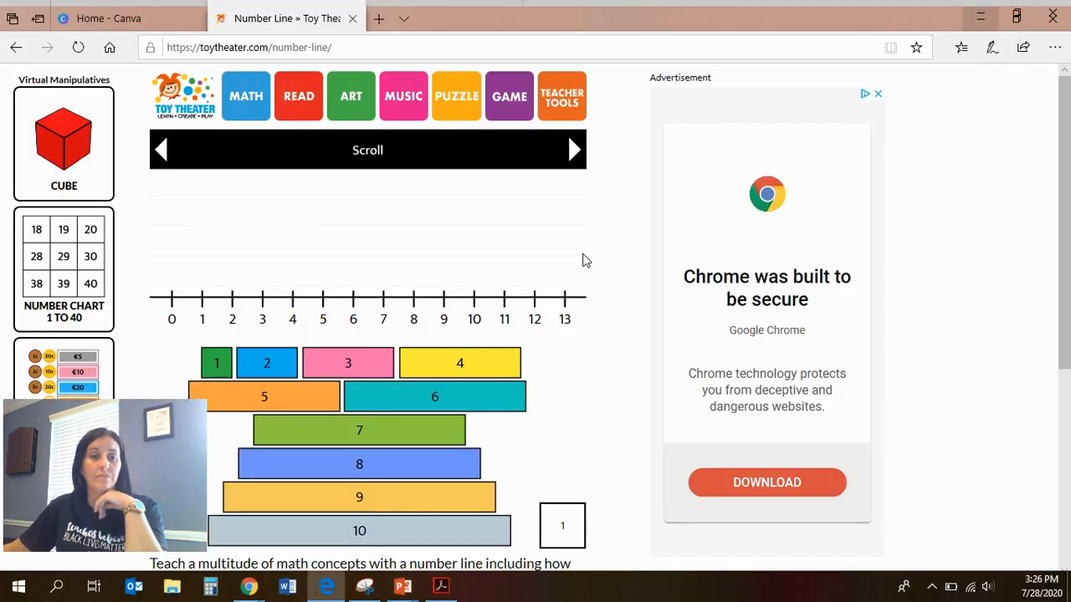